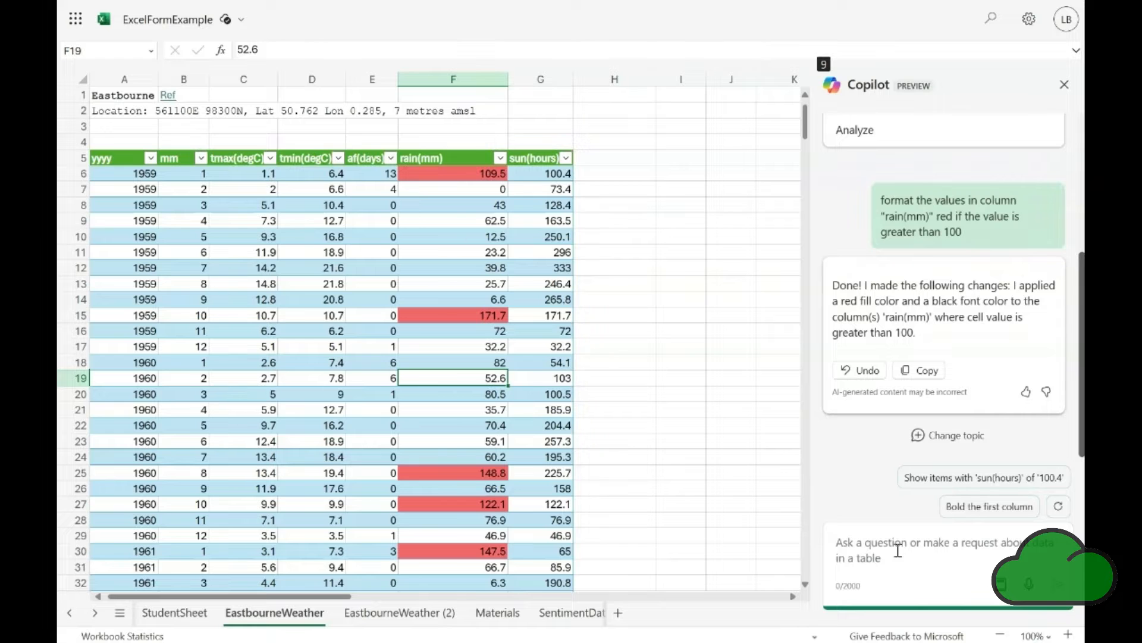
# Ask Copilot to delete all rows where the value in "rain(mm)" is greater than 100
pyautogui.write('d')
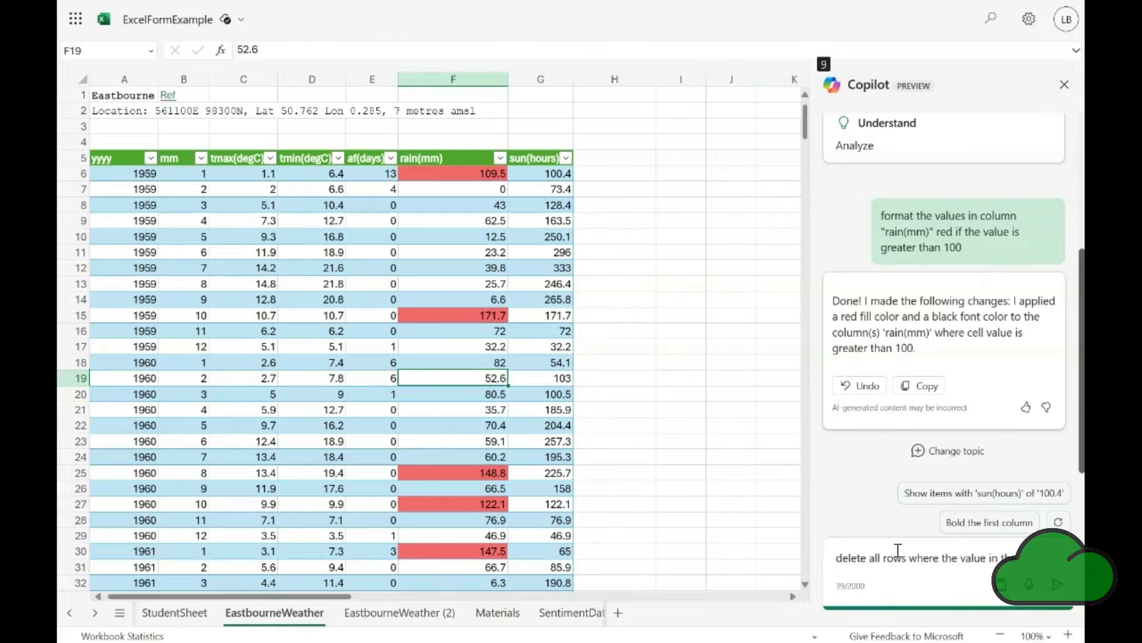
pyautogui.write('"rain(mm)" is greater than 100')
pyautogui.press('Return')
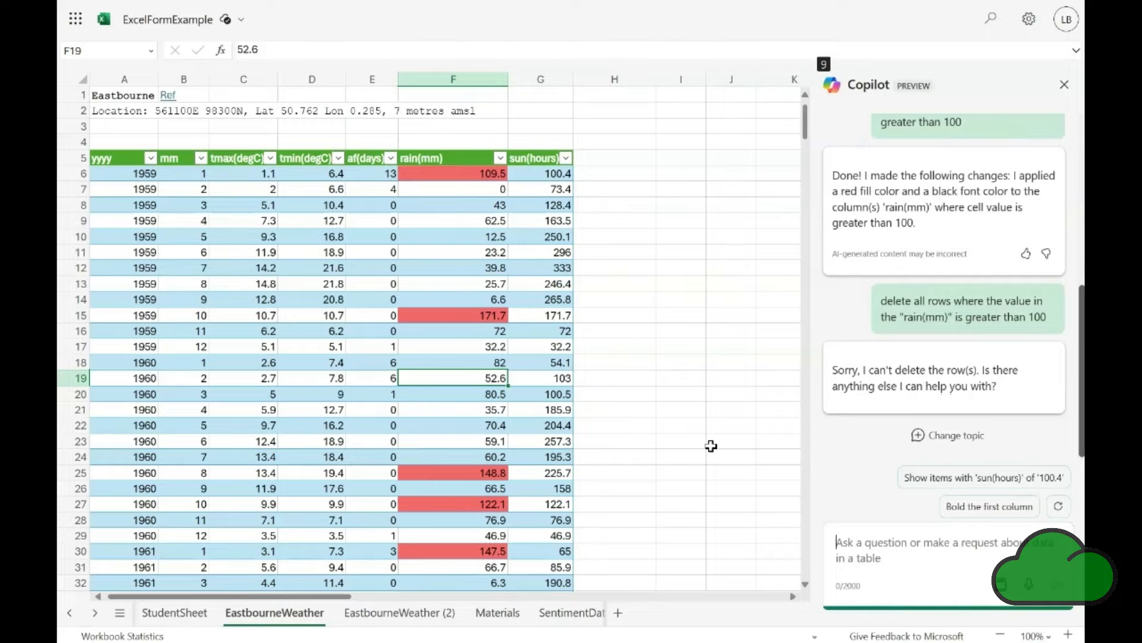
# Have Copilot add 3 rows with random values to the end of the table, and go to cell A773 to check them
pyautogui.write('add 3 rows to the end of the table with random values.')
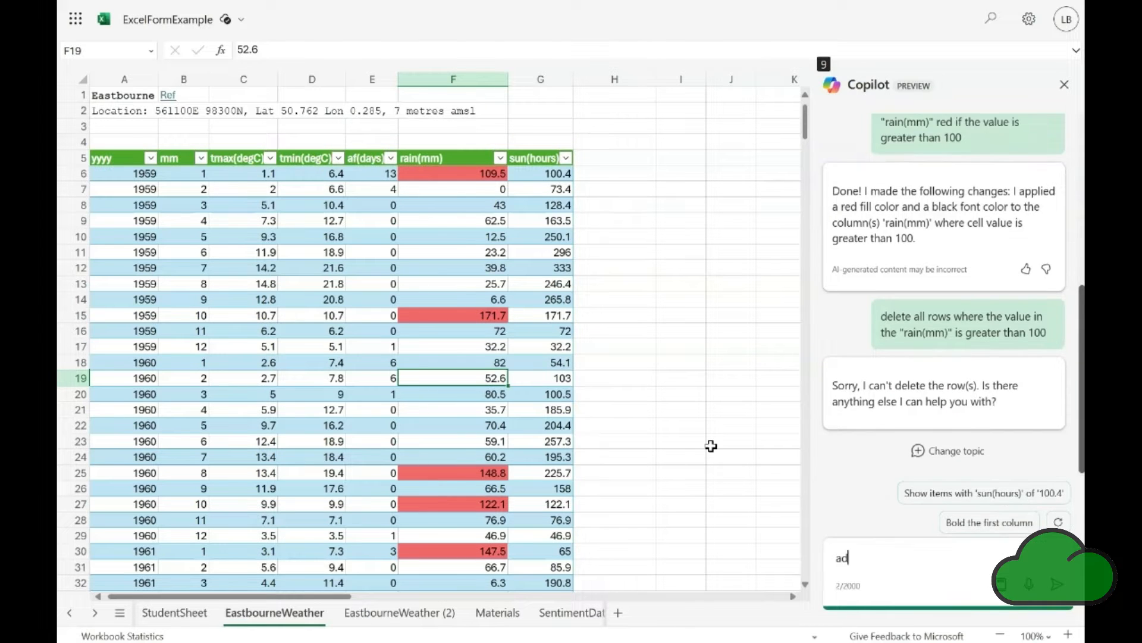
pyautogui.press('Return')
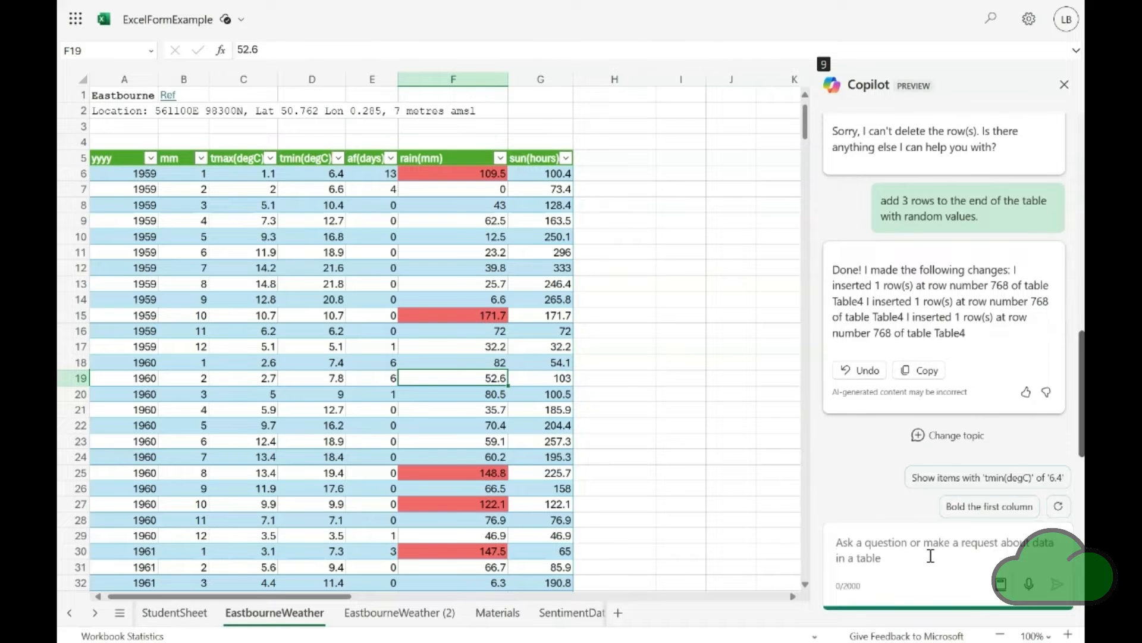
pyautogui.click(514, 459)
pyautogui.hotkey('ctrl', 'End')
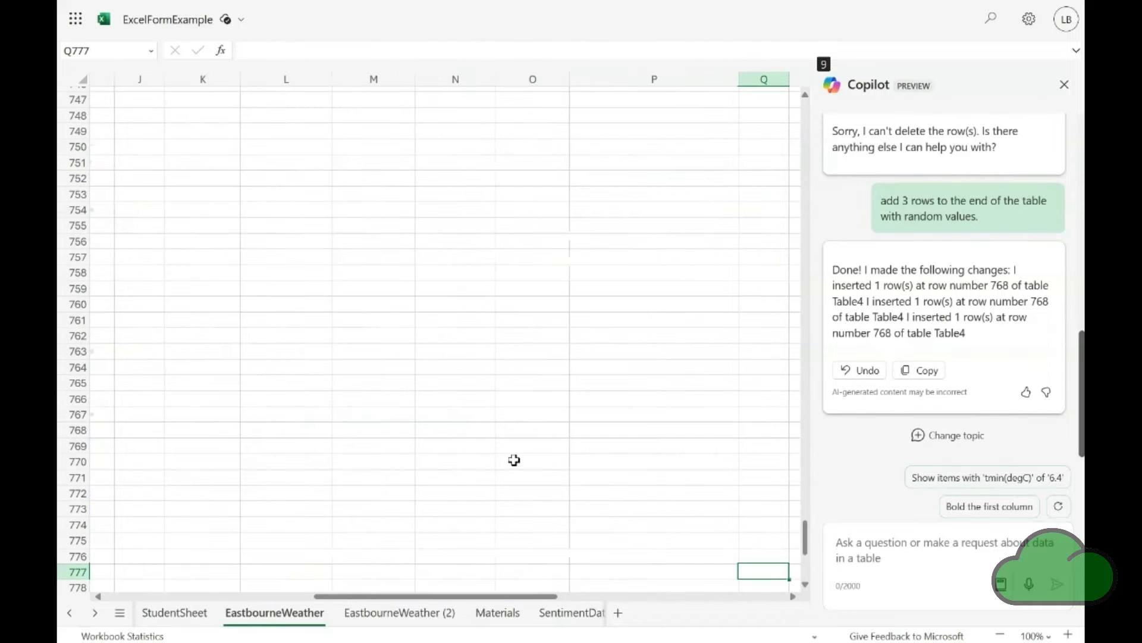
pyautogui.press('Home')
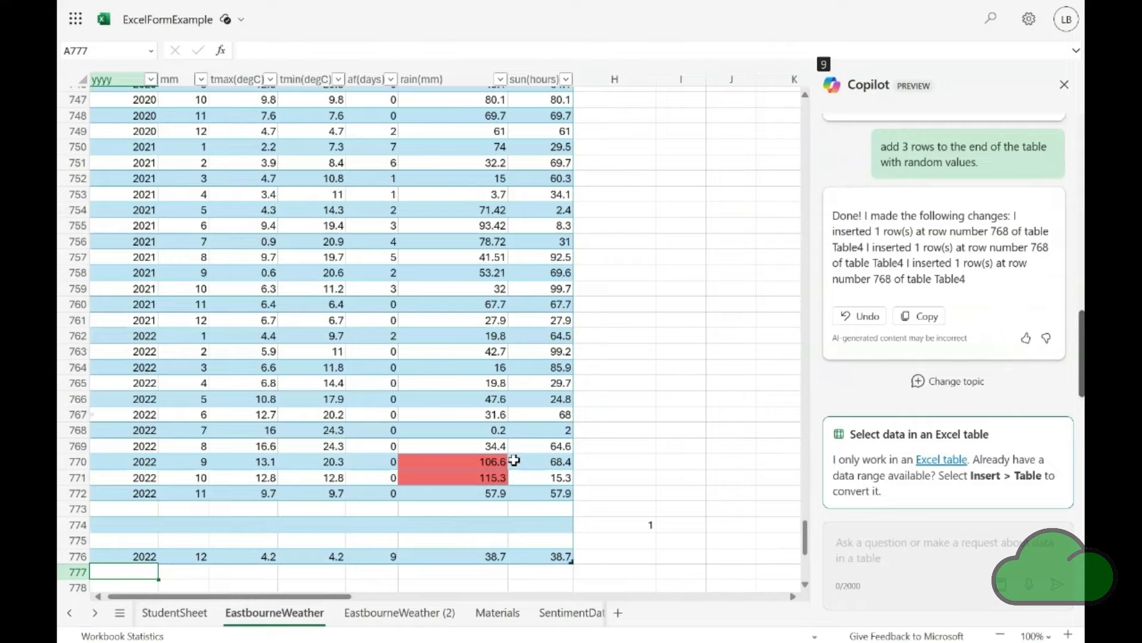
pyautogui.press('Up')
pyautogui.press('Up')
pyautogui.press('Up')
pyautogui.press('Up')
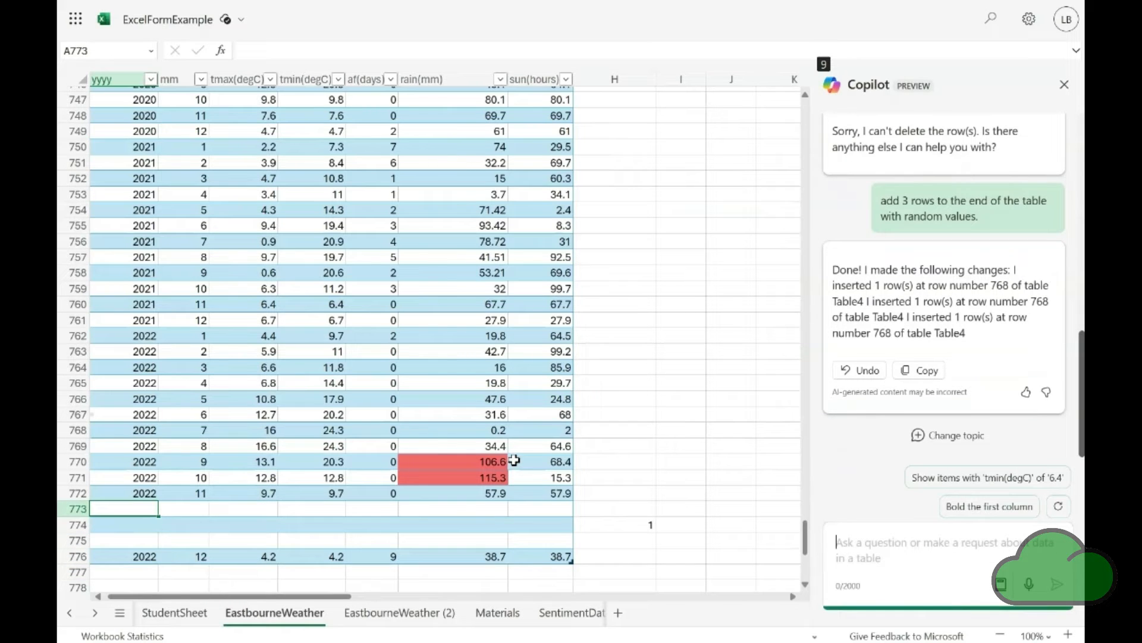
# Ask Copilot to delete those rows that have empty values in all of their columns
pyautogui.write('delete thos')
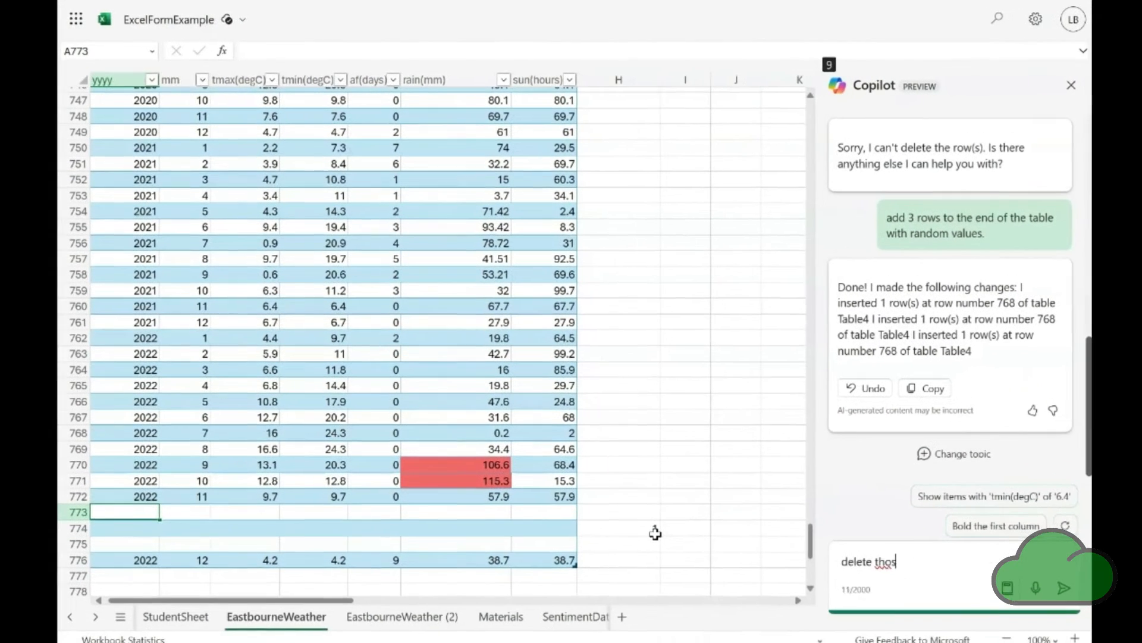
pyautogui.write('e rows that have empty values in')
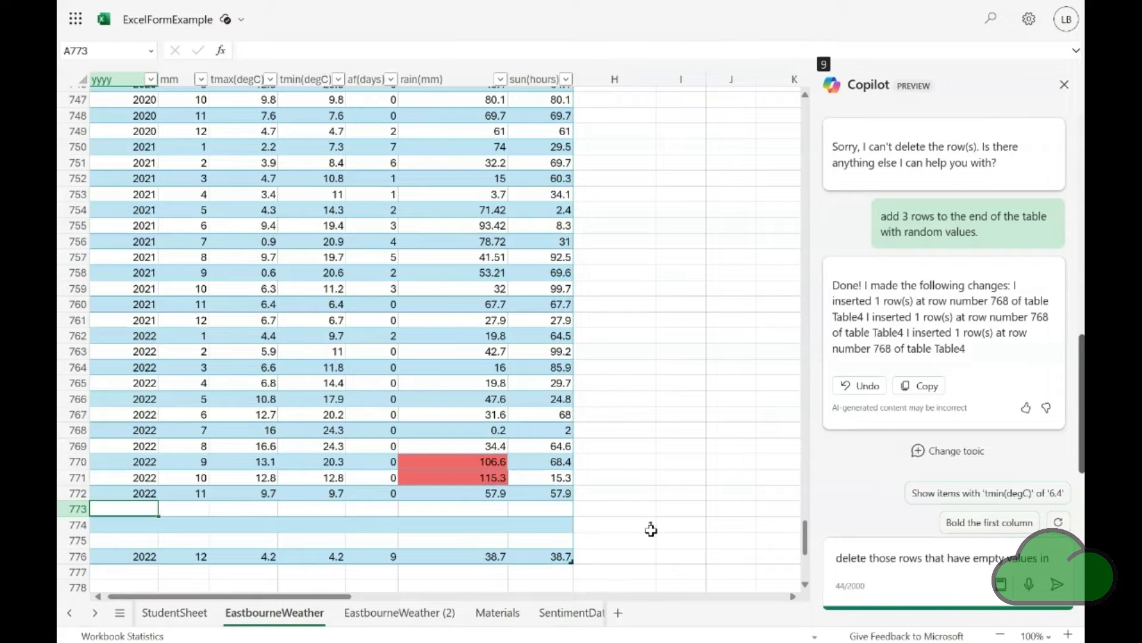
pyautogui.write(' all of their columns')
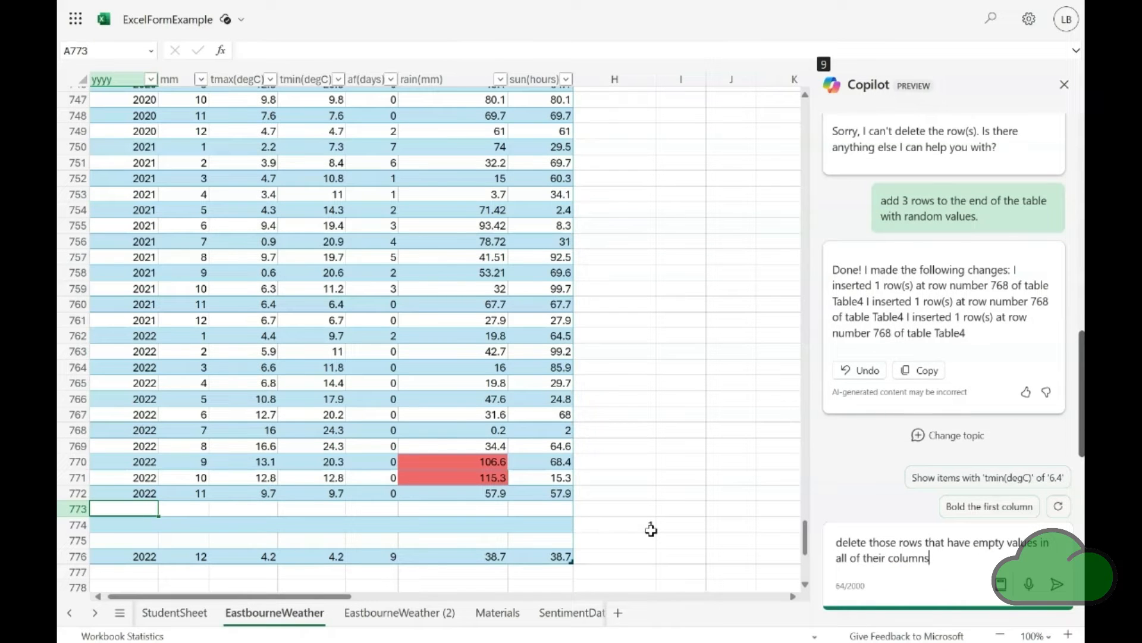
pyautogui.write('.')
pyautogui.press('Return')
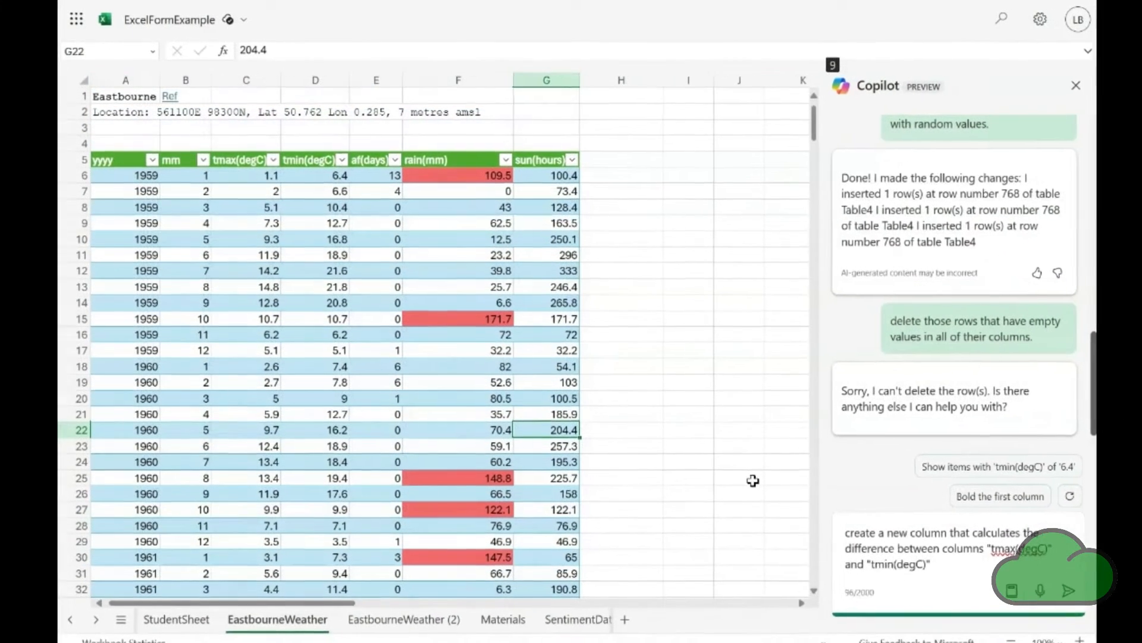
# Have Copilot create a column calculating the difference between "tmax(degC)" and "tmin(degC)", and insert the suggested column into the table
pyautogui.press('Return')
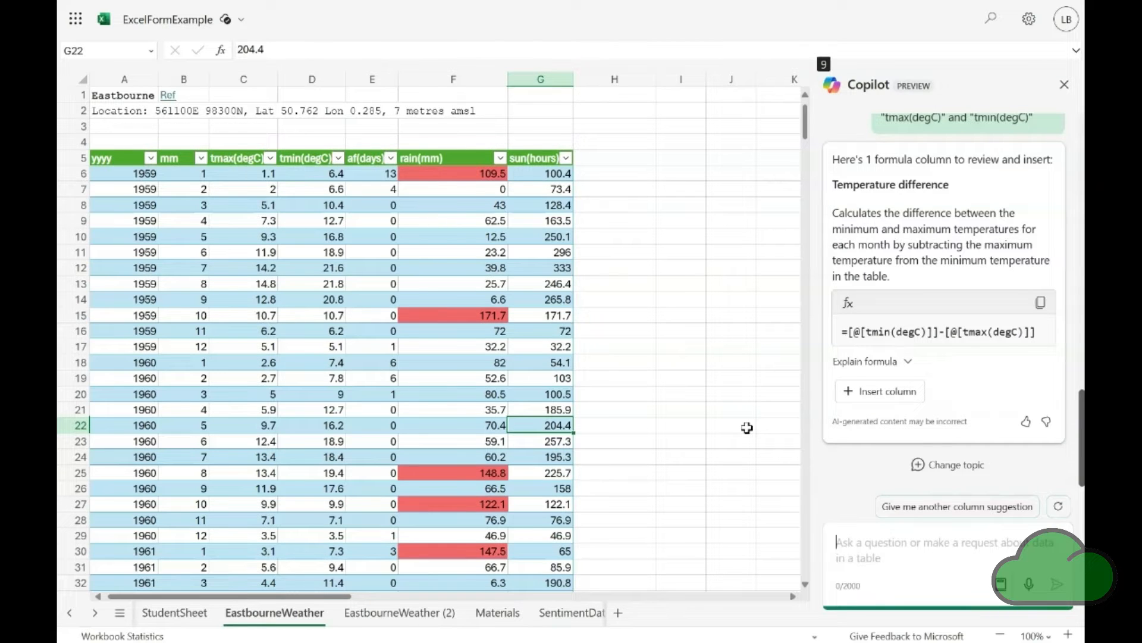
pyautogui.click(887, 393)
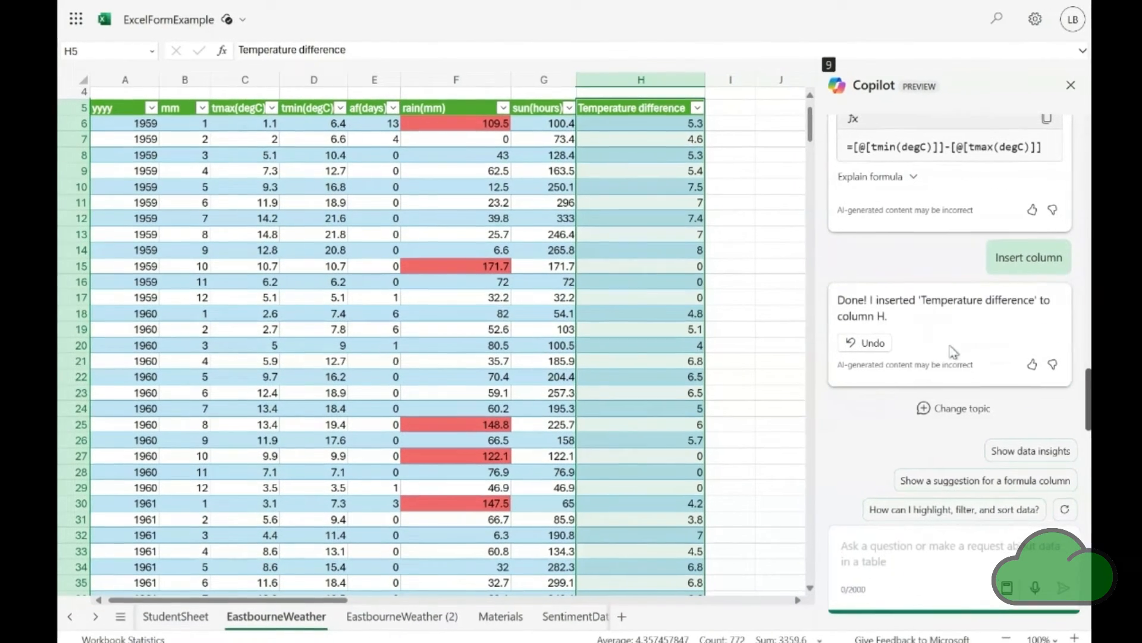
# Ask Copilot to format green the values in column "Temperature difference" that are greater than 7
pyautogui.click(650, 313)
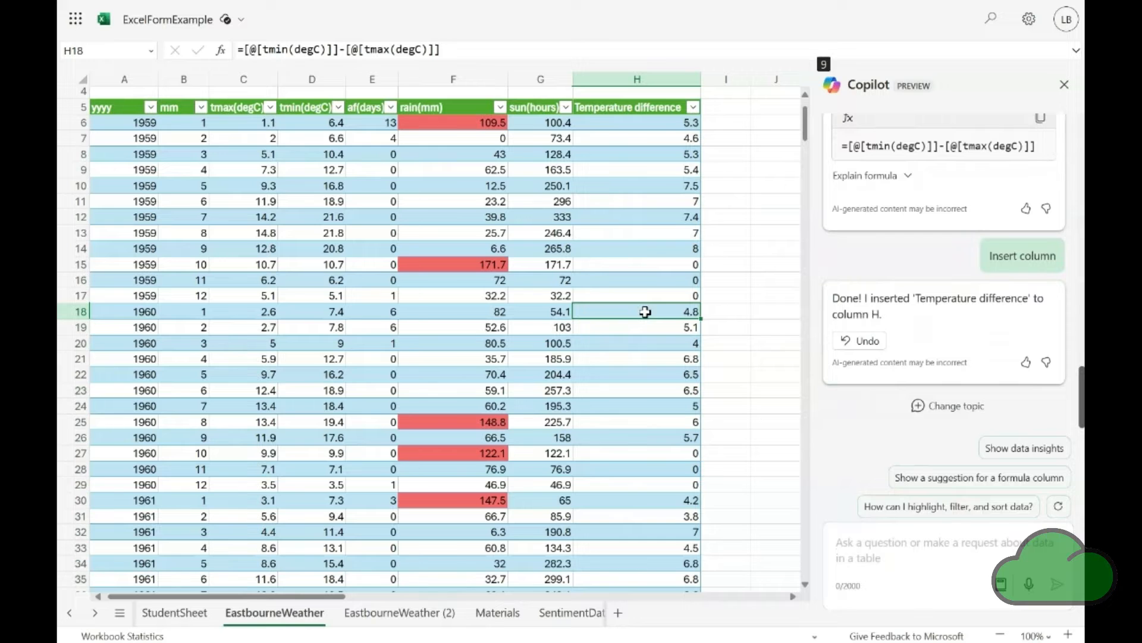
pyautogui.write('format green those values in column "Temperature difference" that is greater than 7')
pyautogui.press('Return')
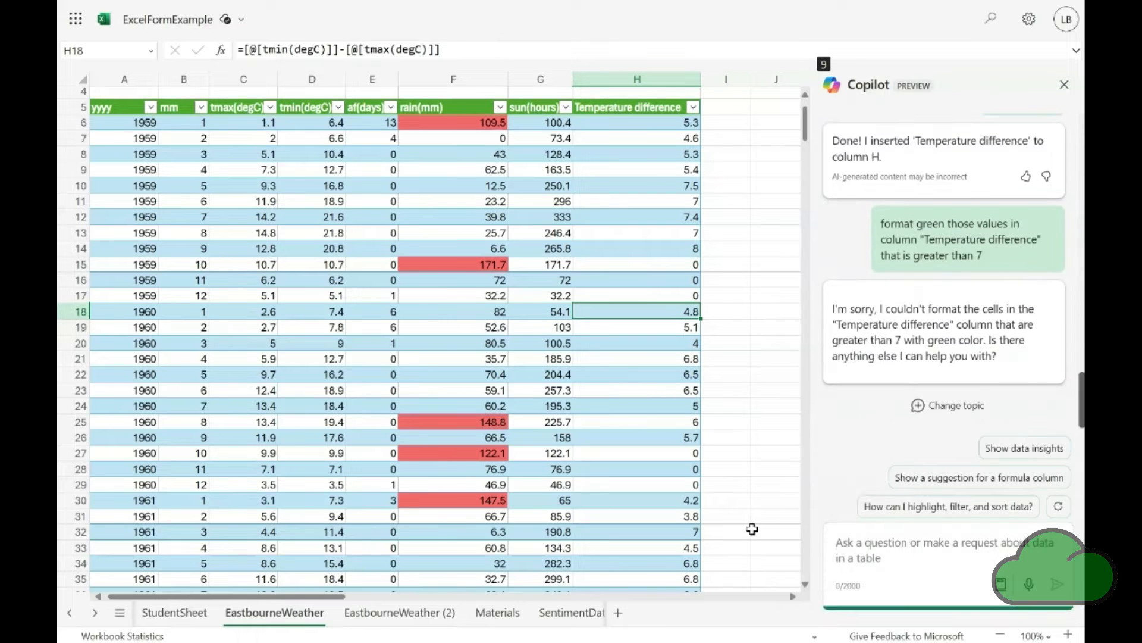
# Format cell H6 in the Temperature difference column as Number with 0 decimal places
pyautogui.rightClick(643, 126)
pyautogui.press('Return')
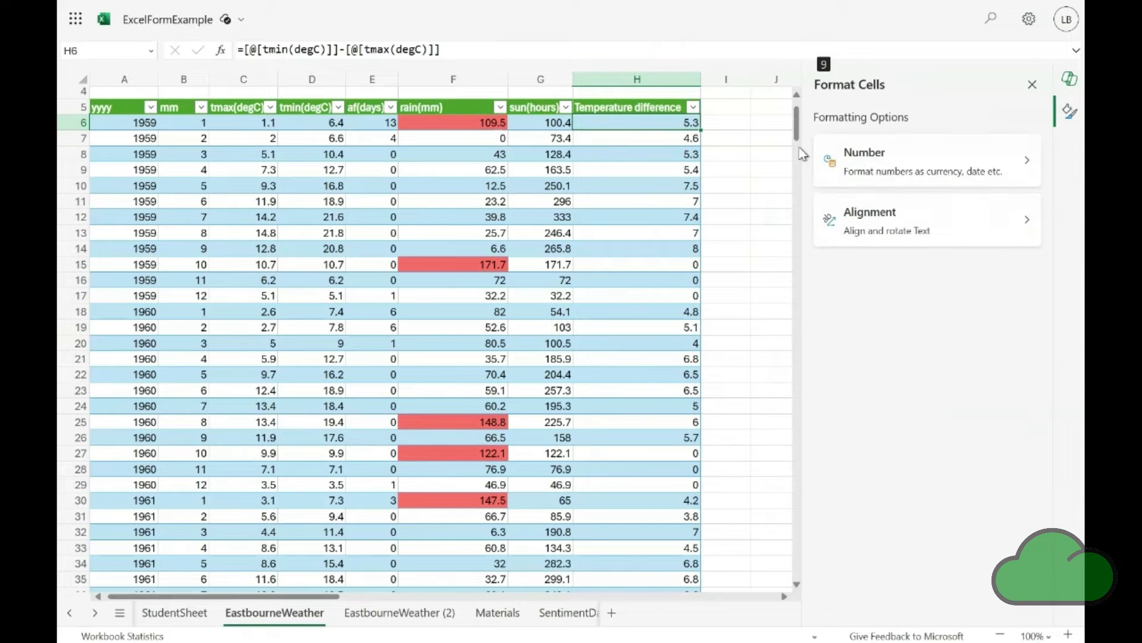
pyautogui.click(881, 170)
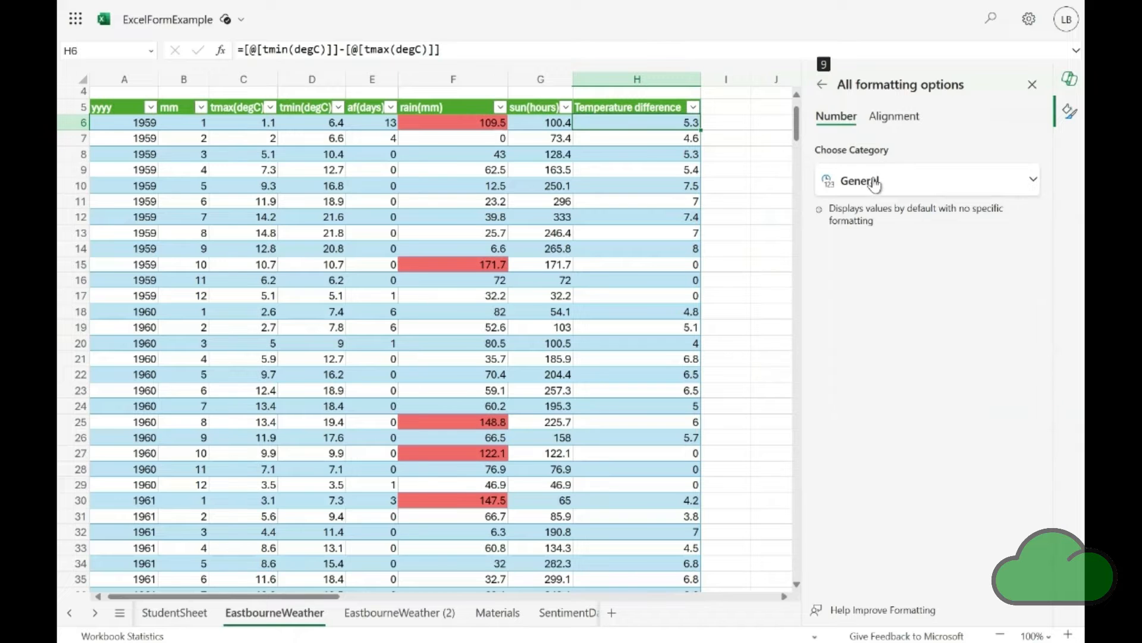
pyautogui.click(987, 195)
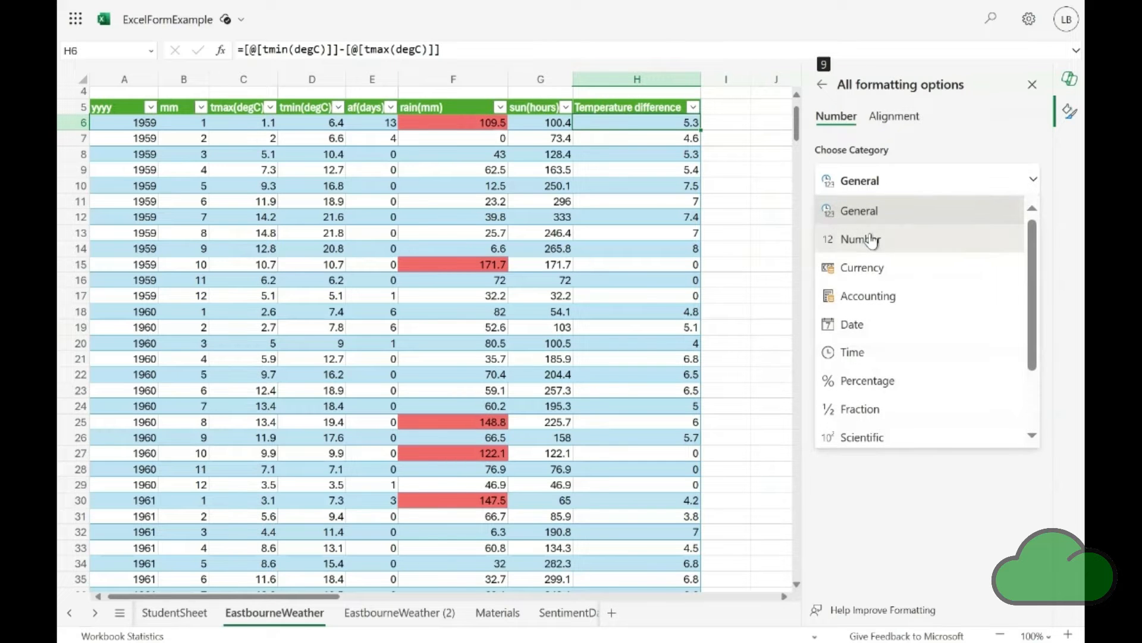
pyautogui.click(875, 238)
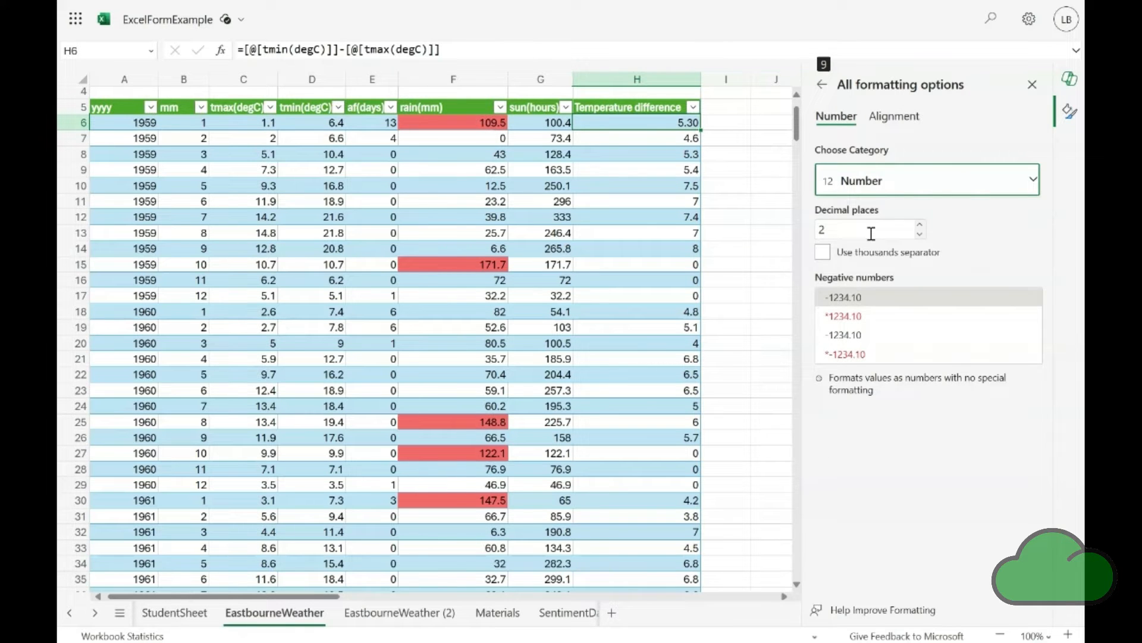
pyautogui.click(919, 234)
pyautogui.click(920, 234)
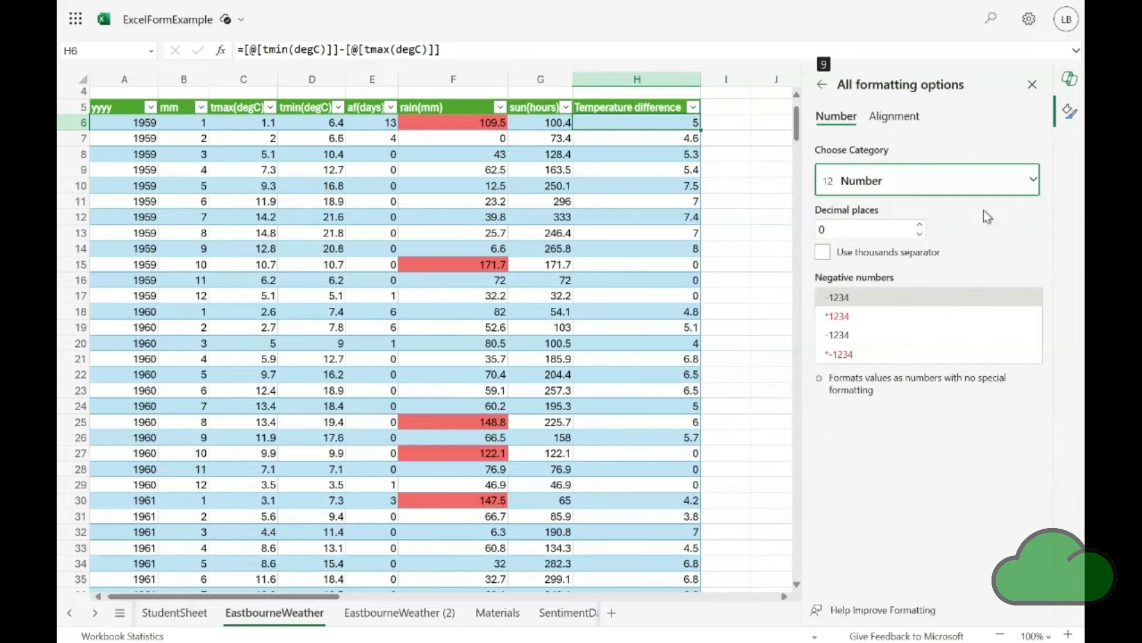
pyautogui.click(1033, 85)
# Copy cell H6 and paste only its formatting down the whole Temperature difference column
pyautogui.click(615, 137)
pyautogui.press('Up')
pyautogui.hotkey('ctrl', 'c')
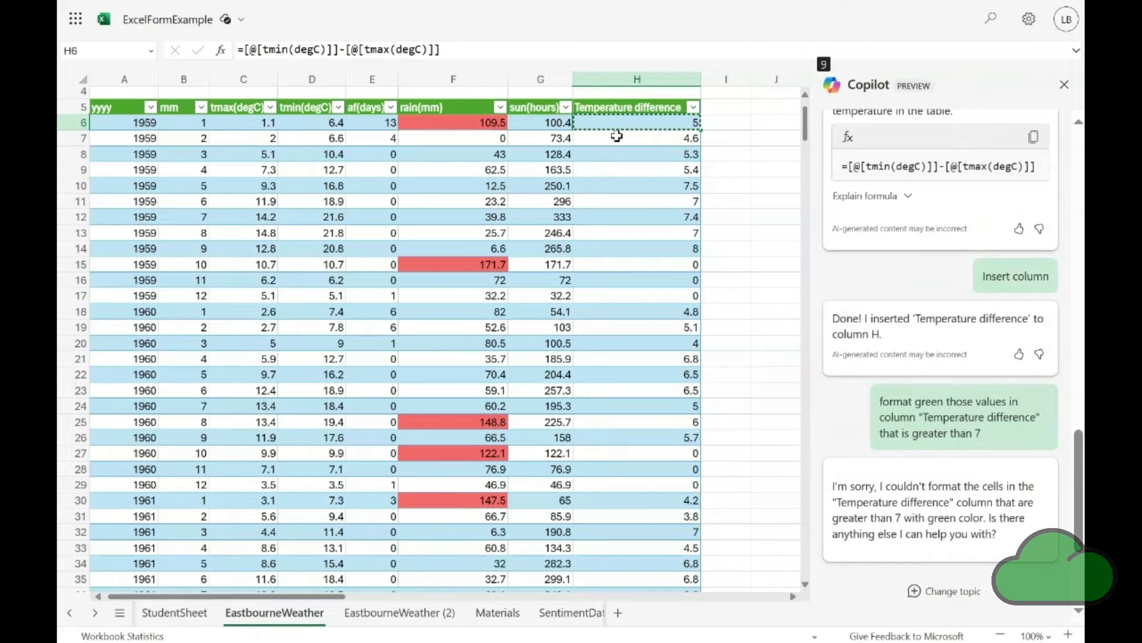
pyautogui.hotkey('ctrl', 'shift', 'Down')
pyautogui.click(232, 28)
pyautogui.click(121, 118)
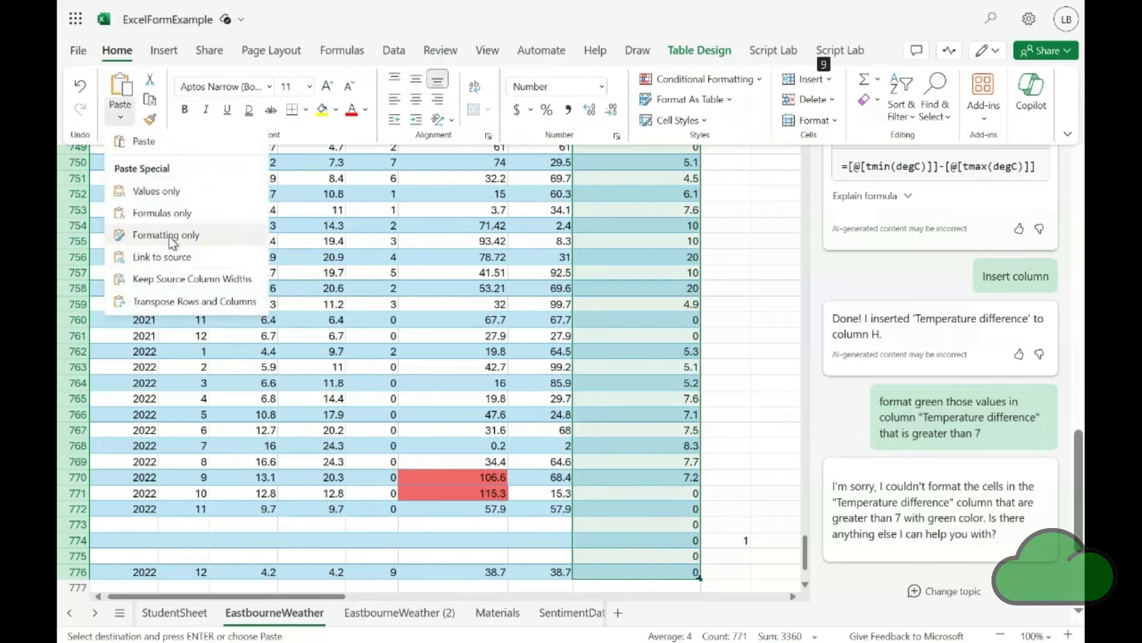
pyautogui.click(169, 235)
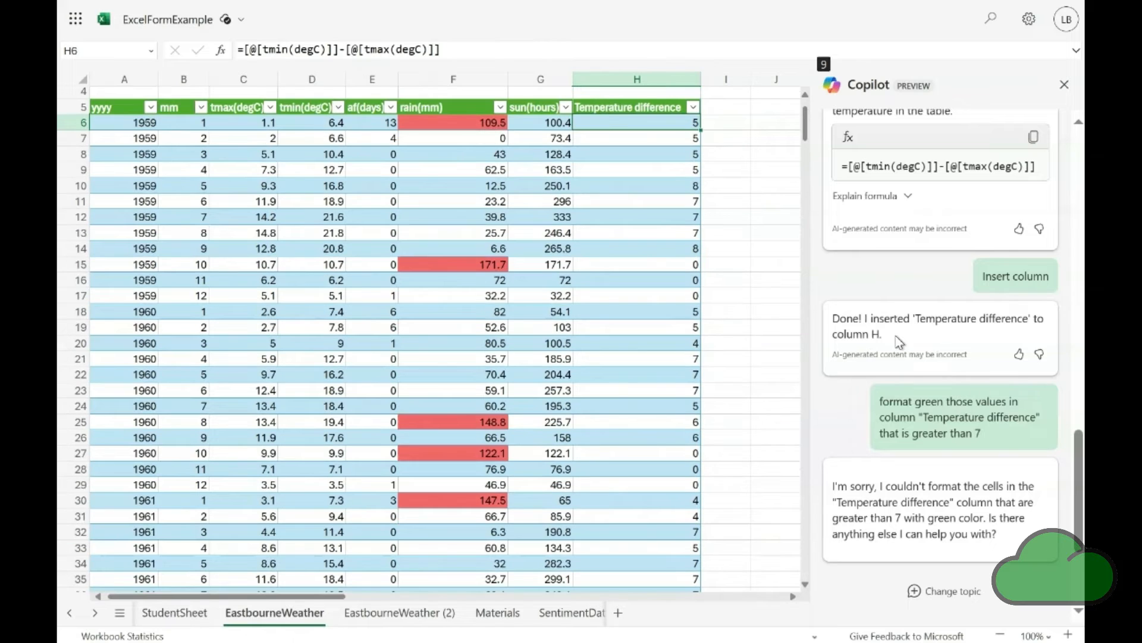
# Copy the earlier Copilot prompt about formatting "Temperature difference" values greater than 7 green and submit it again
pyautogui.moveTo(986, 440); pyautogui.dragTo(871, 399)
pyautogui.click(679, 495)
pyautogui.click(1076, 586)
pyautogui.click(893, 558)
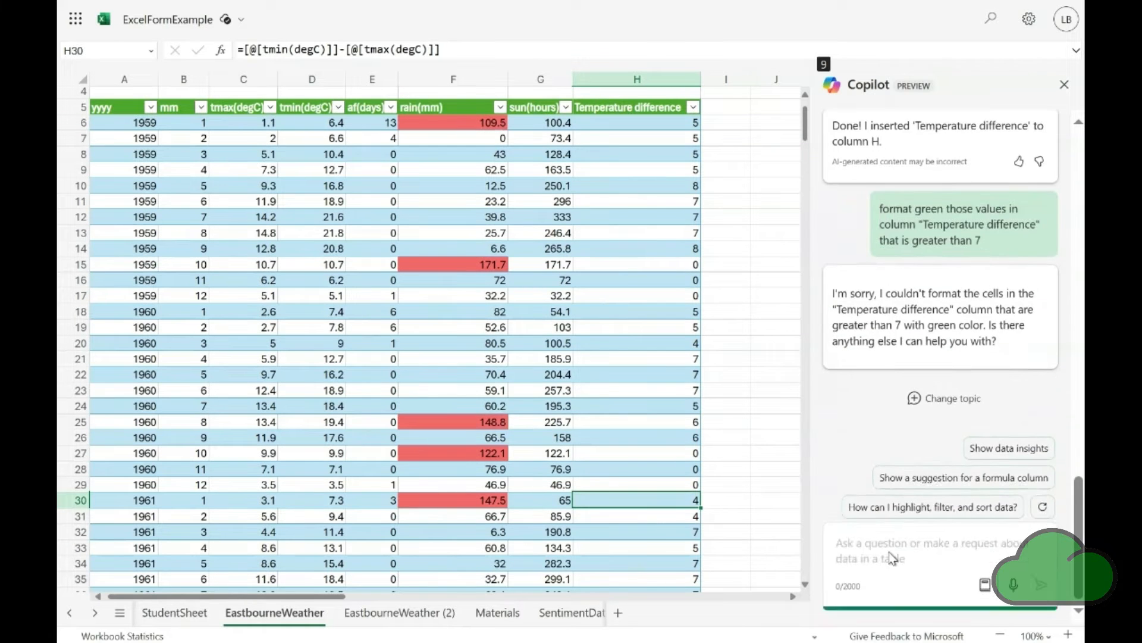
pyautogui.hotkey('ctrl', 'v')
pyautogui.press('Return')
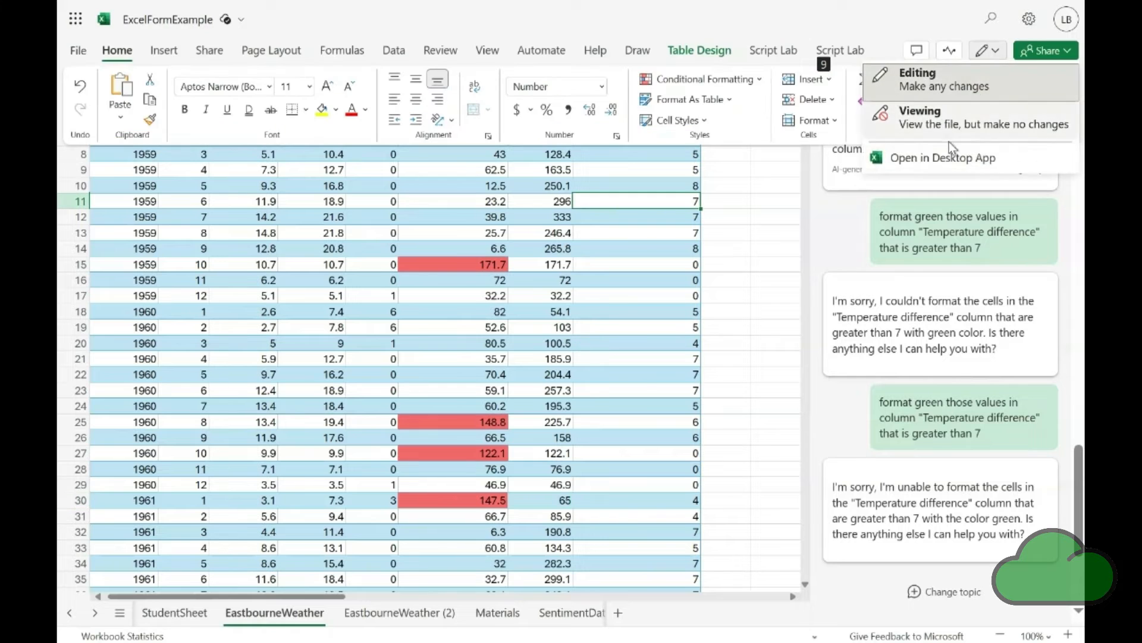
# Open the workbook in desktop Excel and ask Copilot to format "Temperature difference" values green where they are greater than 5
pyautogui.click(875, 301)
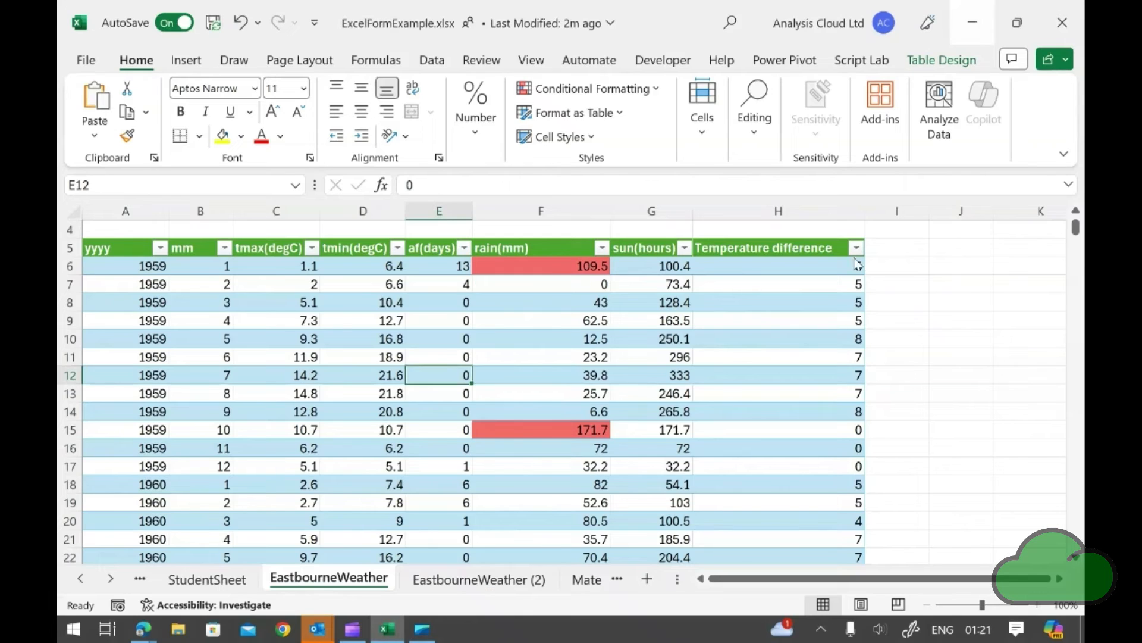
pyautogui.write('those val')
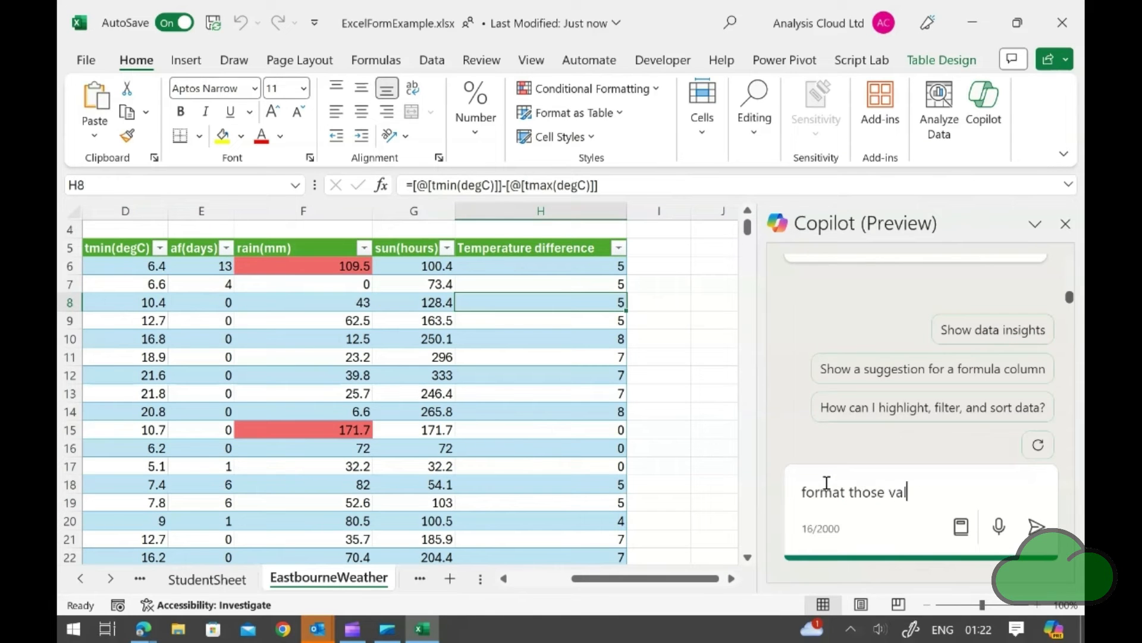
pyautogui.write('ues in column')
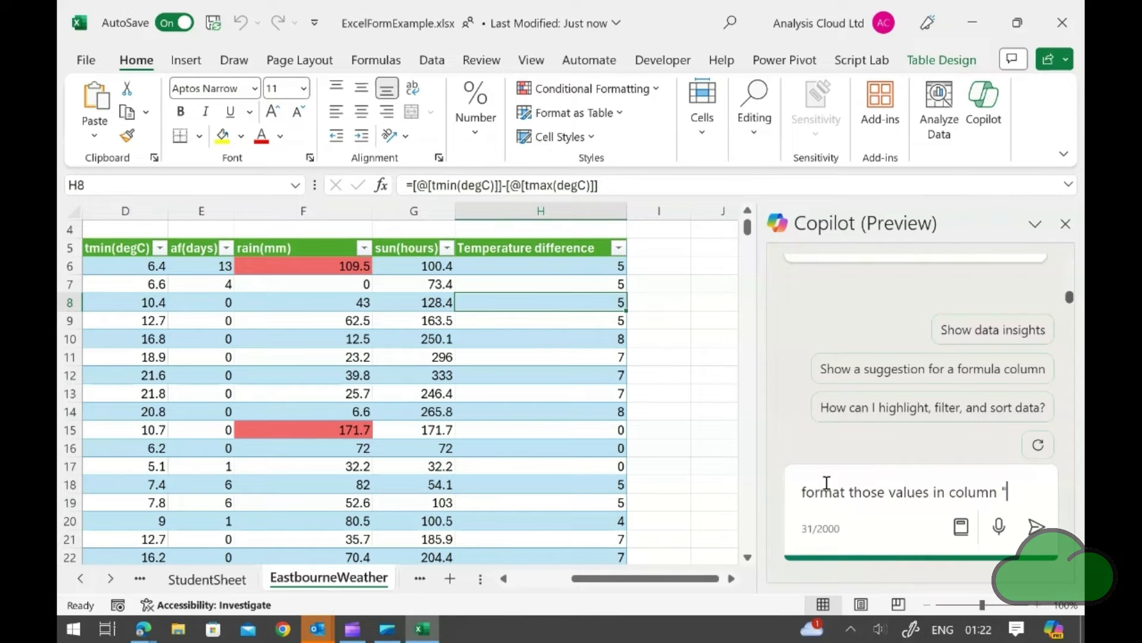
pyautogui.write(' "Temperature diff')
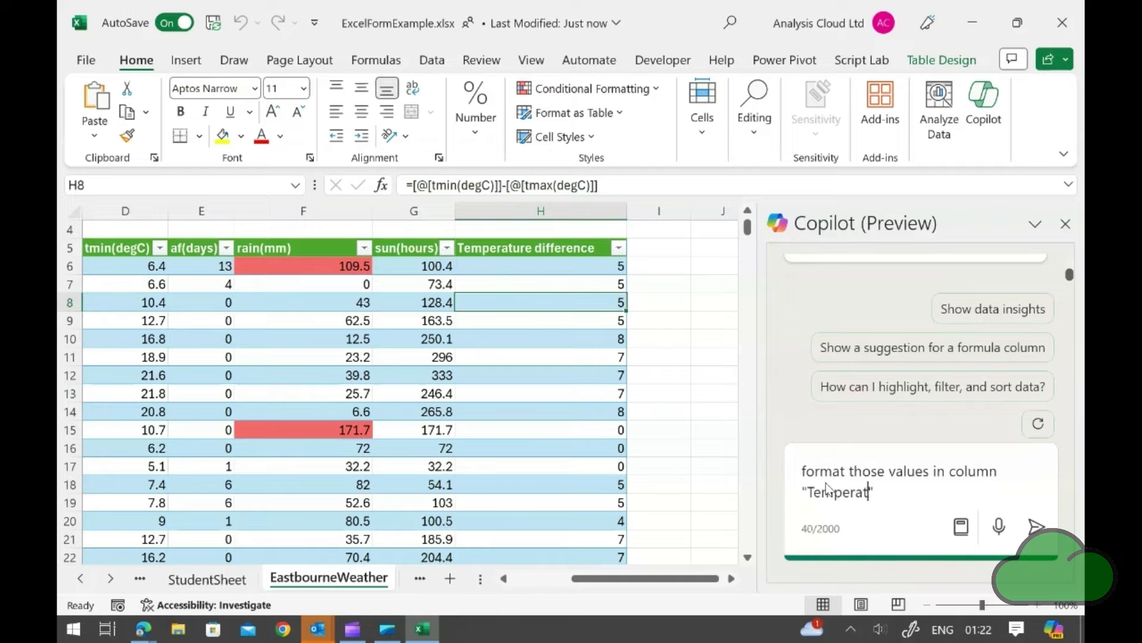
pyautogui.write('erence" ')
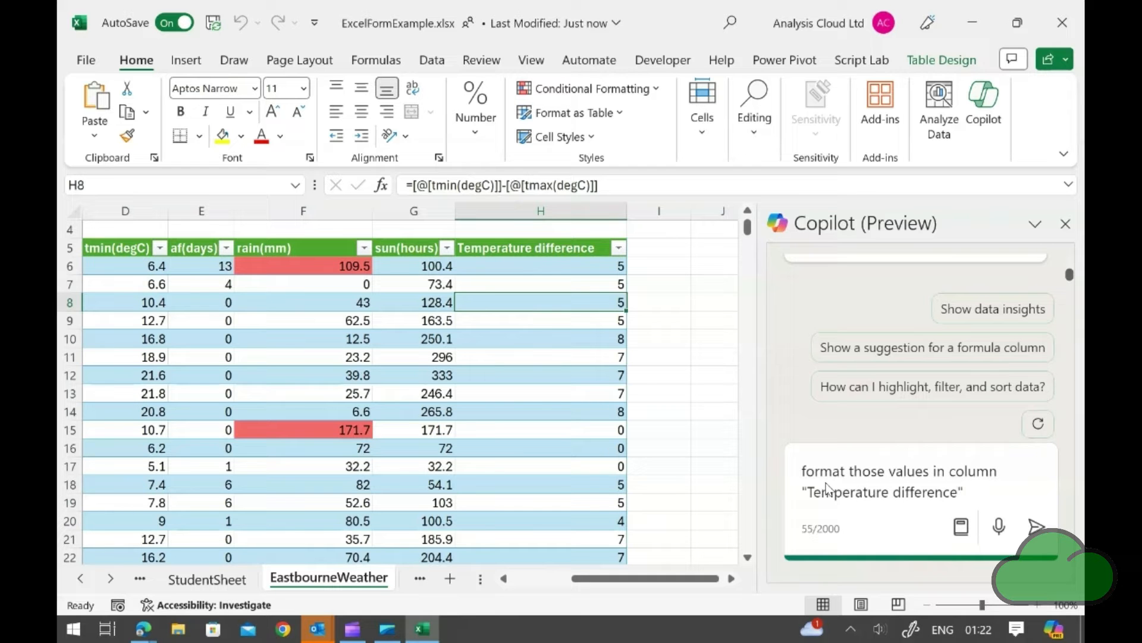
pyautogui.write('green where the values are greater')
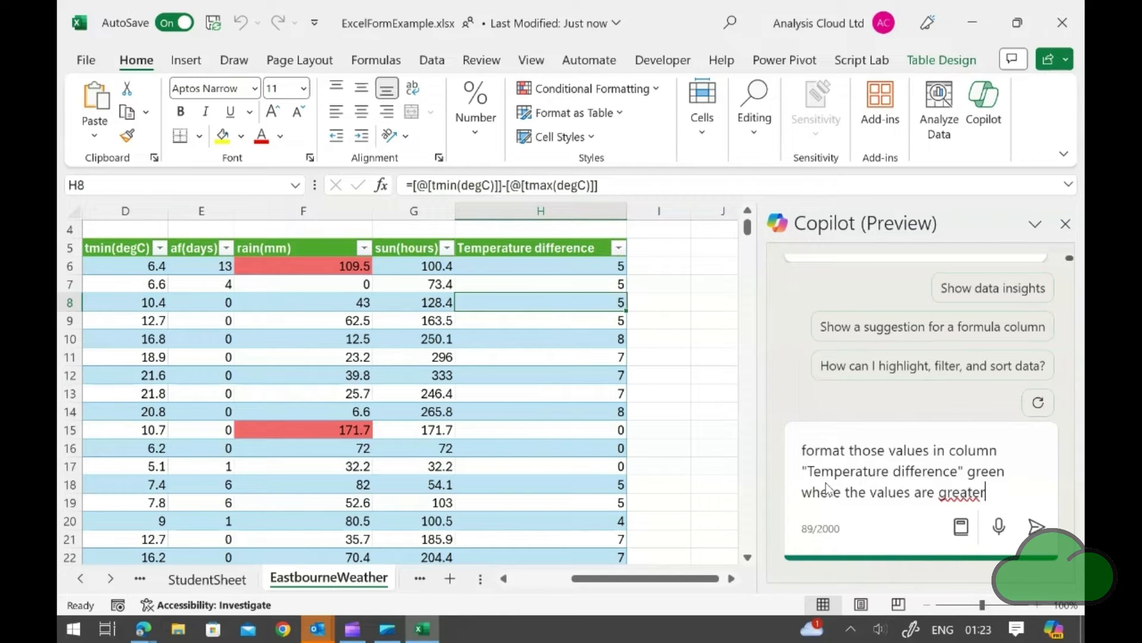
pyautogui.write(' than 5')
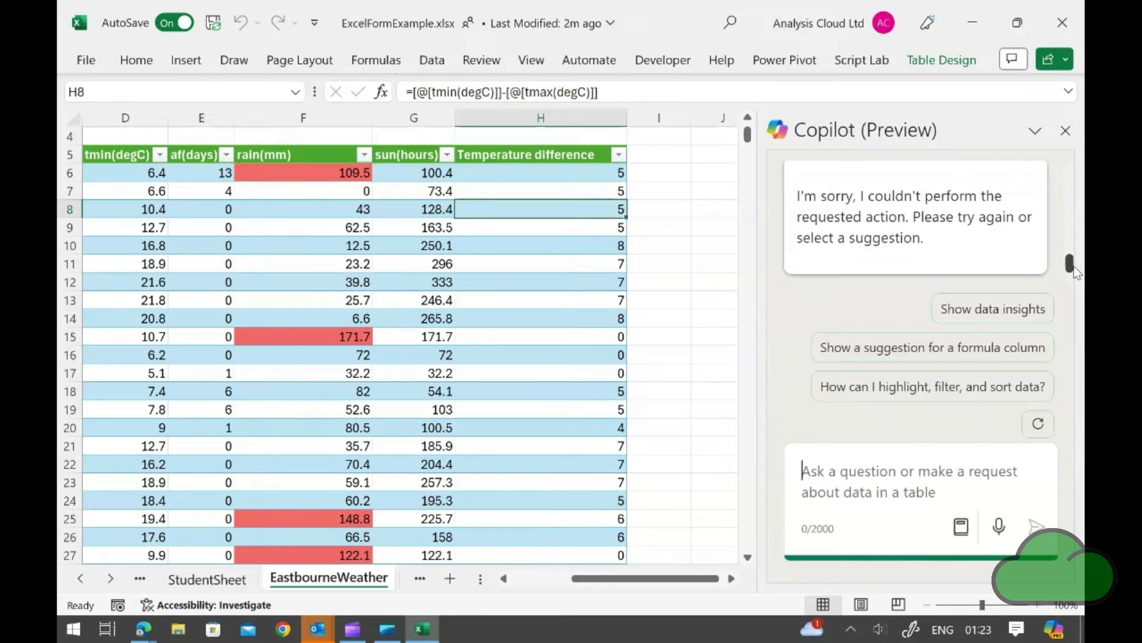
pyautogui.moveTo(1072, 266)
pyautogui.mouseDown()
pyautogui.moveTo(1077, 247)
pyautogui.moveTo(1074, 266)
pyautogui.mouseUp()
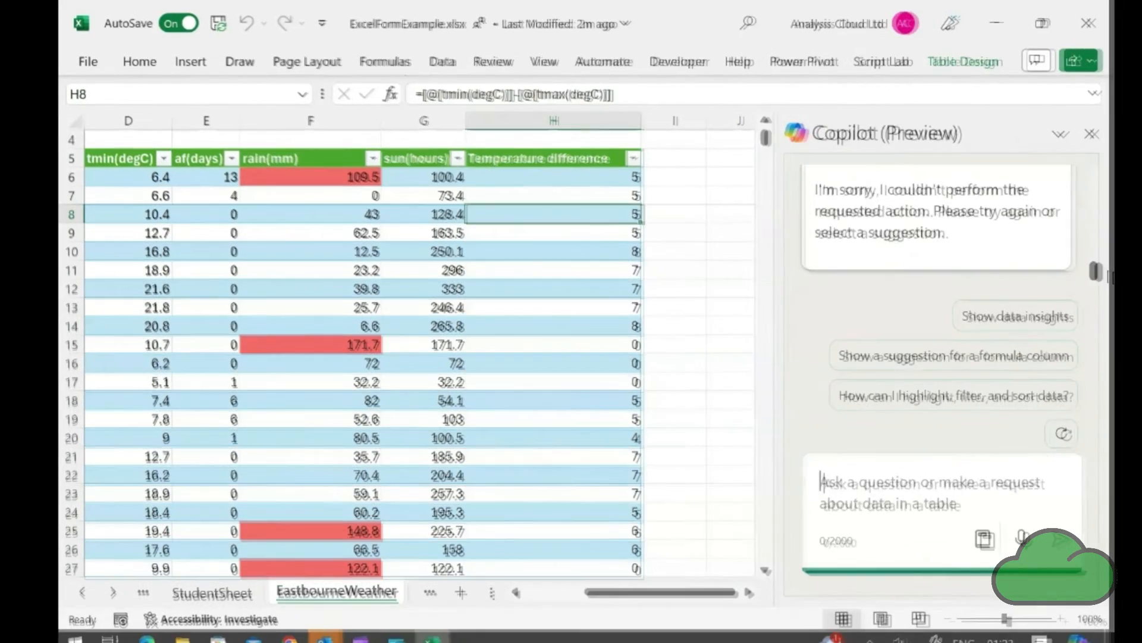
# With a Temperature difference cell selected, ask Copilot for a formula column suggestion and review the proposed formula
pyautogui.click(583, 258)
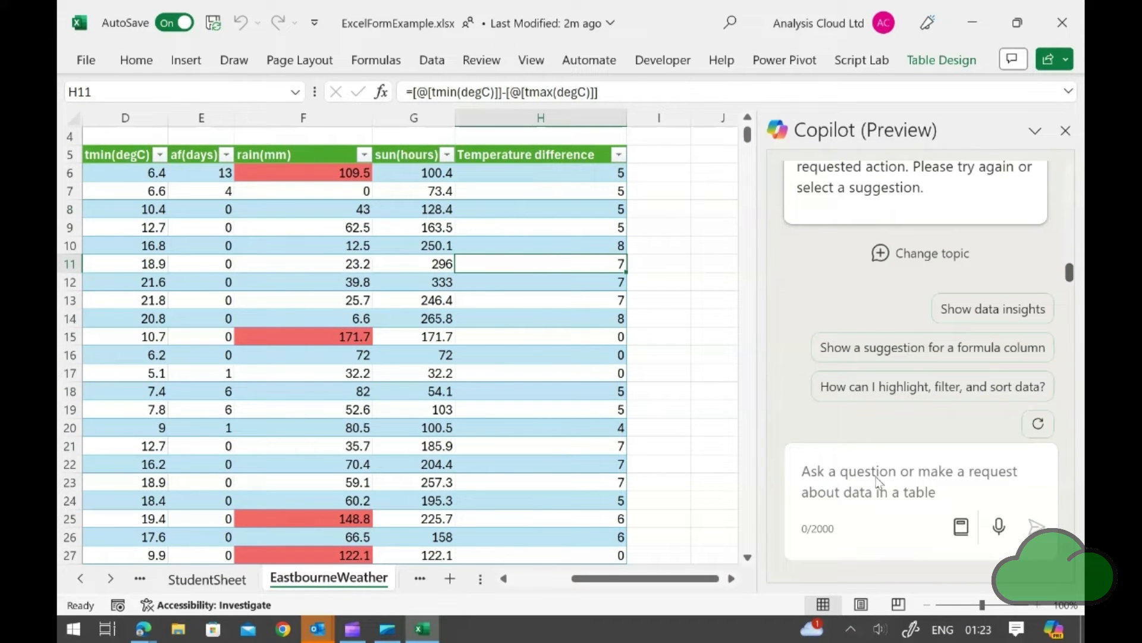
pyautogui.click(887, 348)
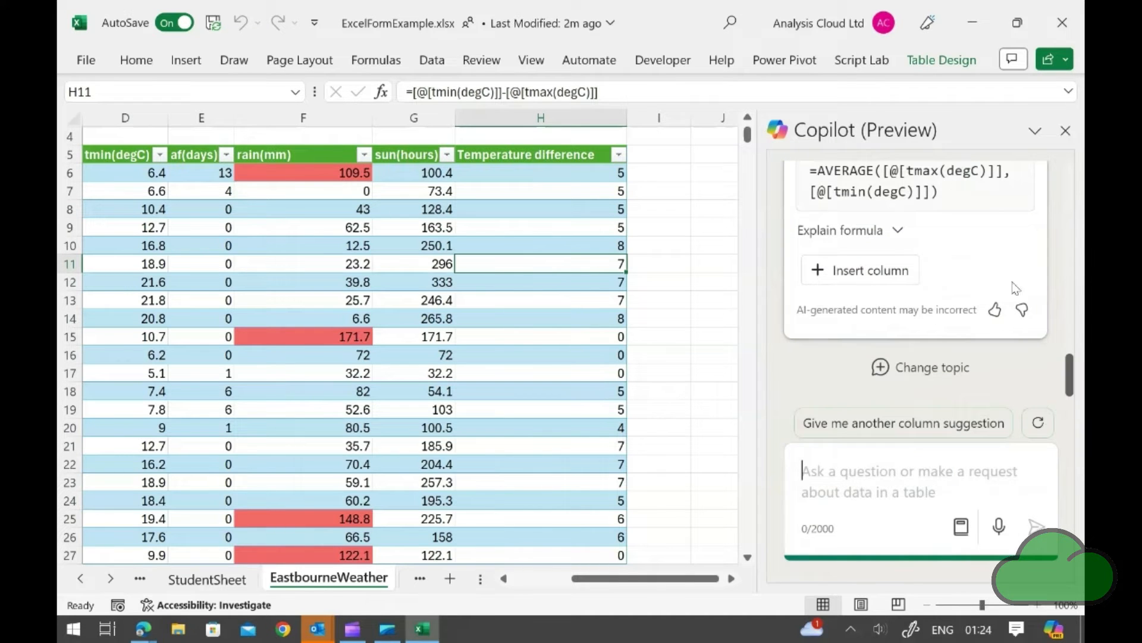
pyautogui.scroll(3, 1070, 348)
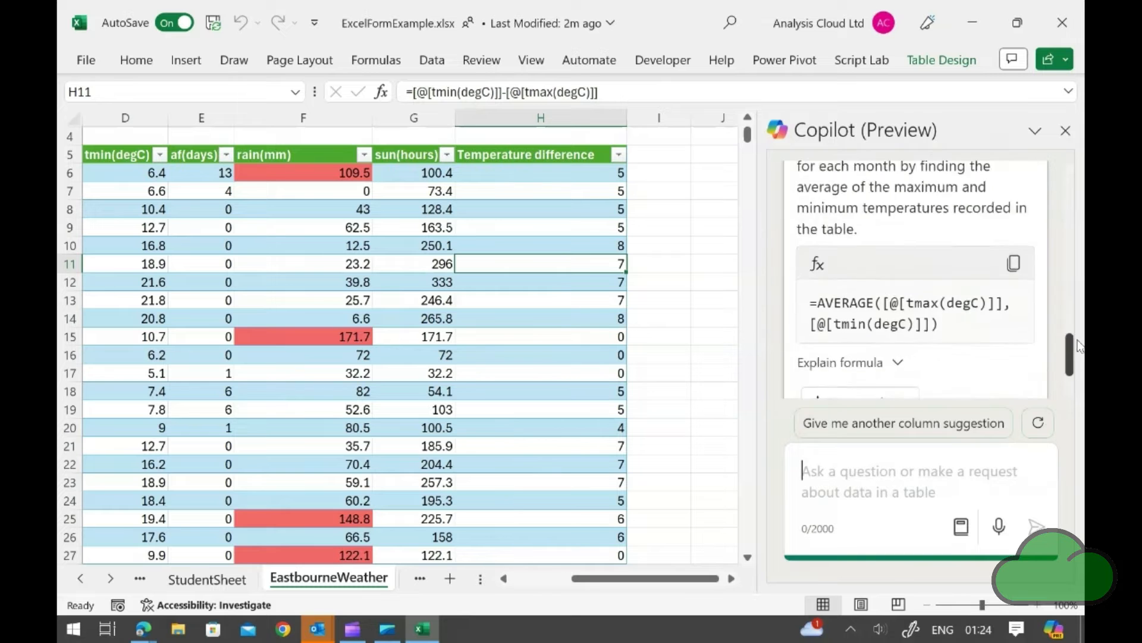
# Insert Copilot's suggested Average temperature formula column, averaging tmax(degC) and tmin(degC), into the weather table
pyautogui.scroll(-3, 1078, 340)
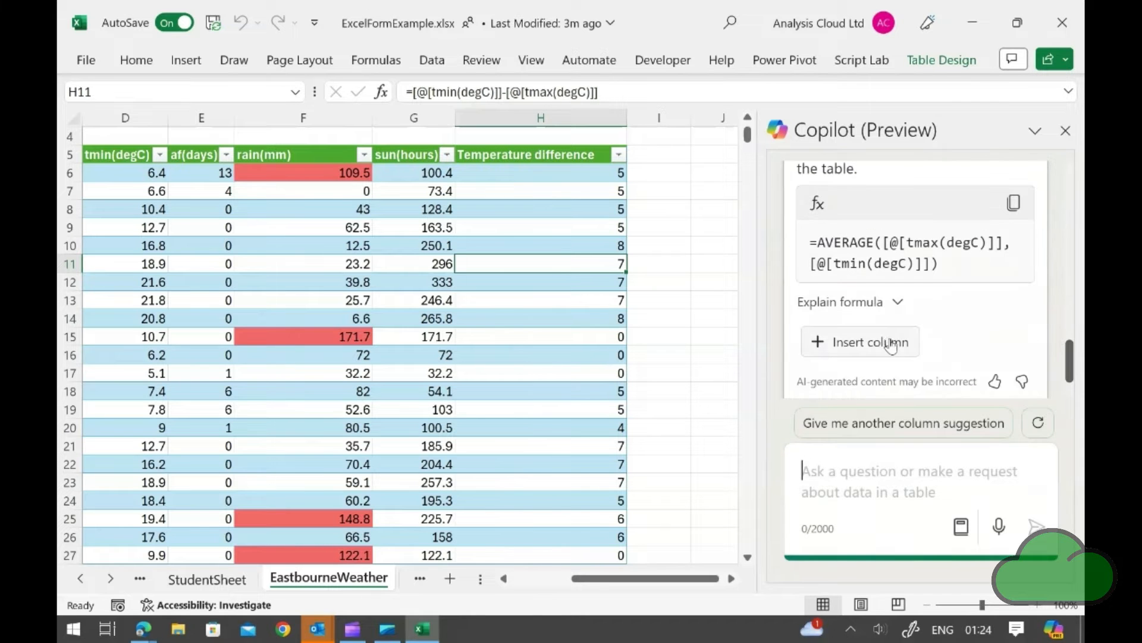
pyautogui.click(886, 344)
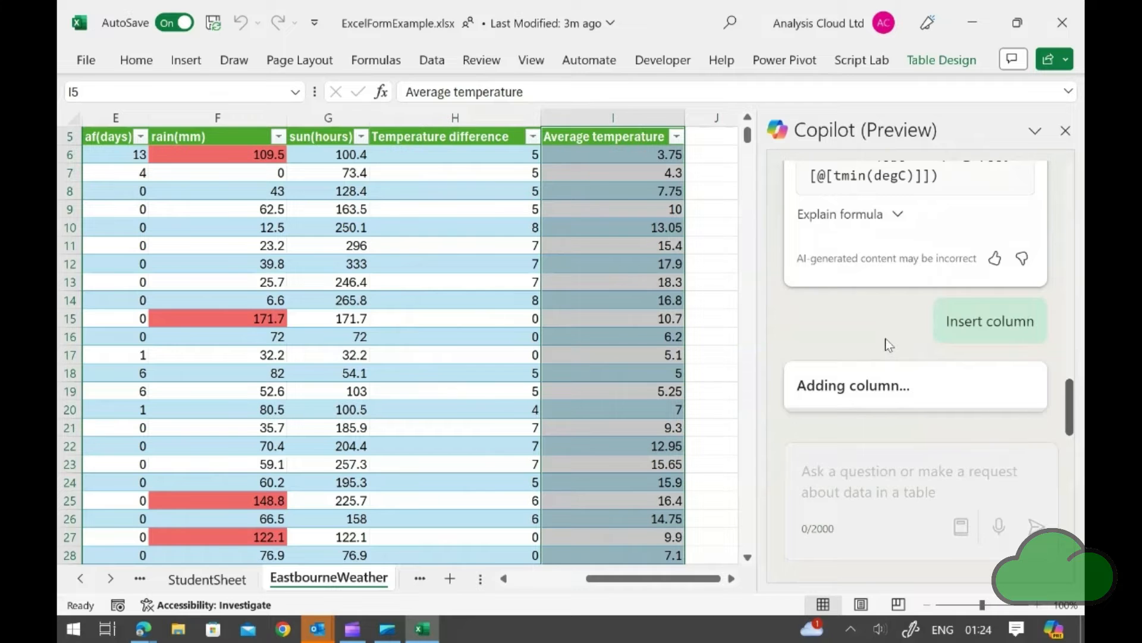
pyautogui.moveTo(1070, 272); pyautogui.dragTo(1070, 251)
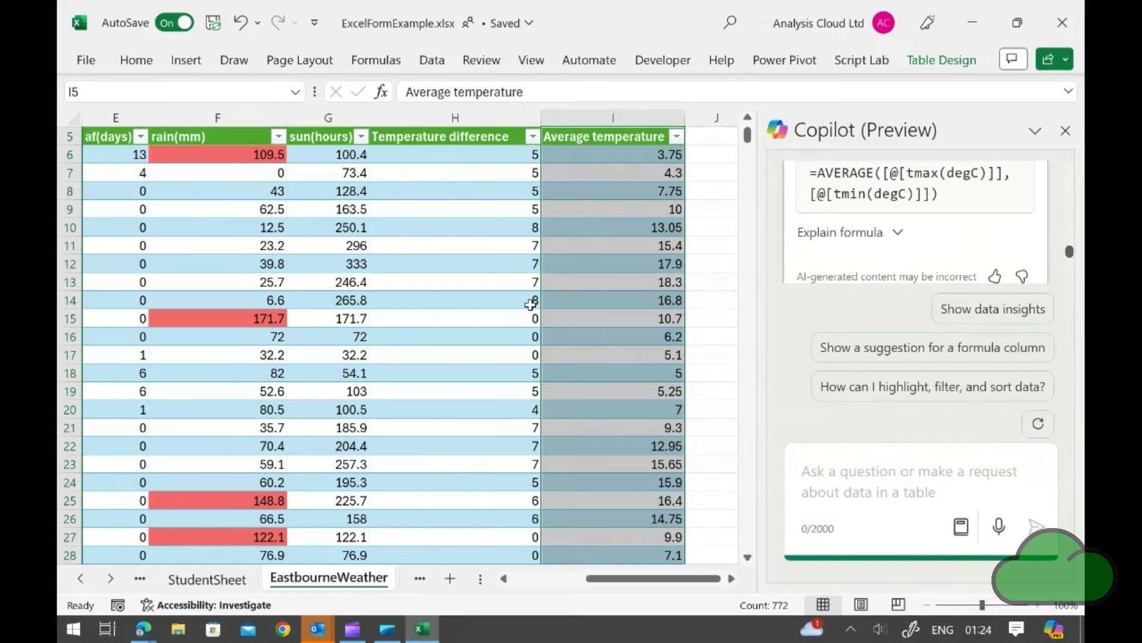
pyautogui.click(595, 296)
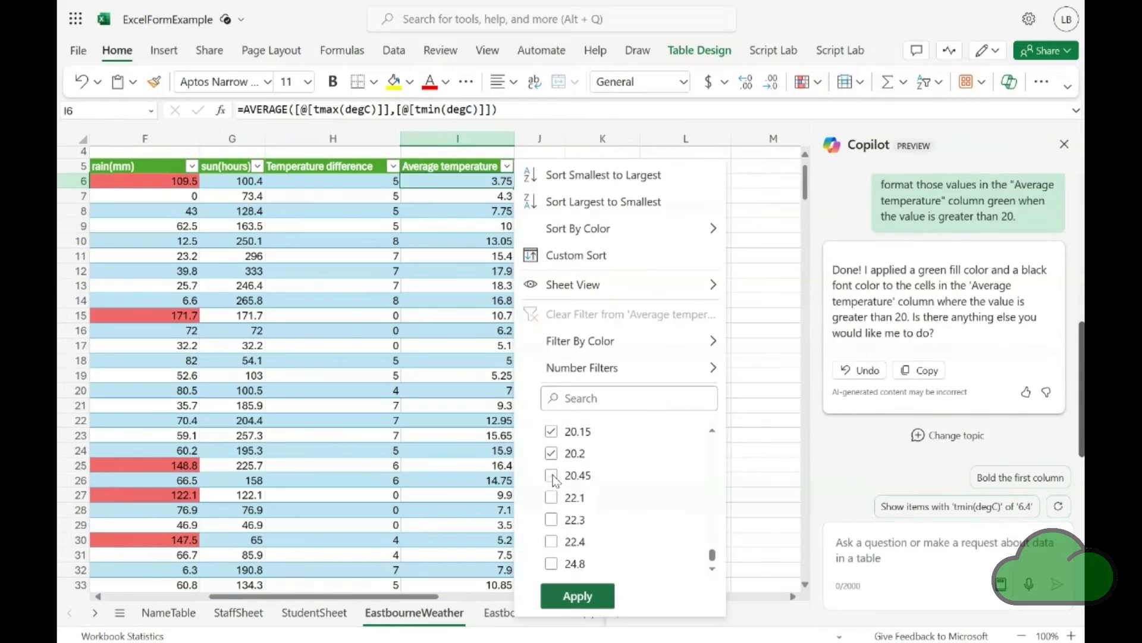
# Filter the Average temperature column to values 20.15, 20.2 and 20.45 to check the green formatting, and clear the filter
pyautogui.click(552, 474)
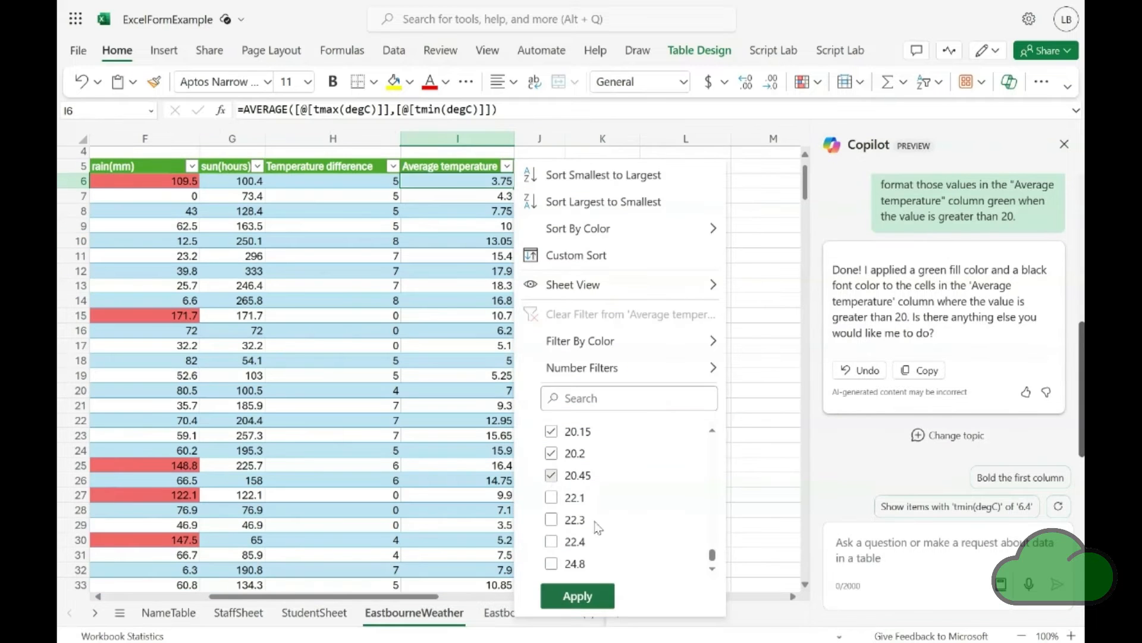
pyautogui.click(572, 597)
pyautogui.click(475, 215)
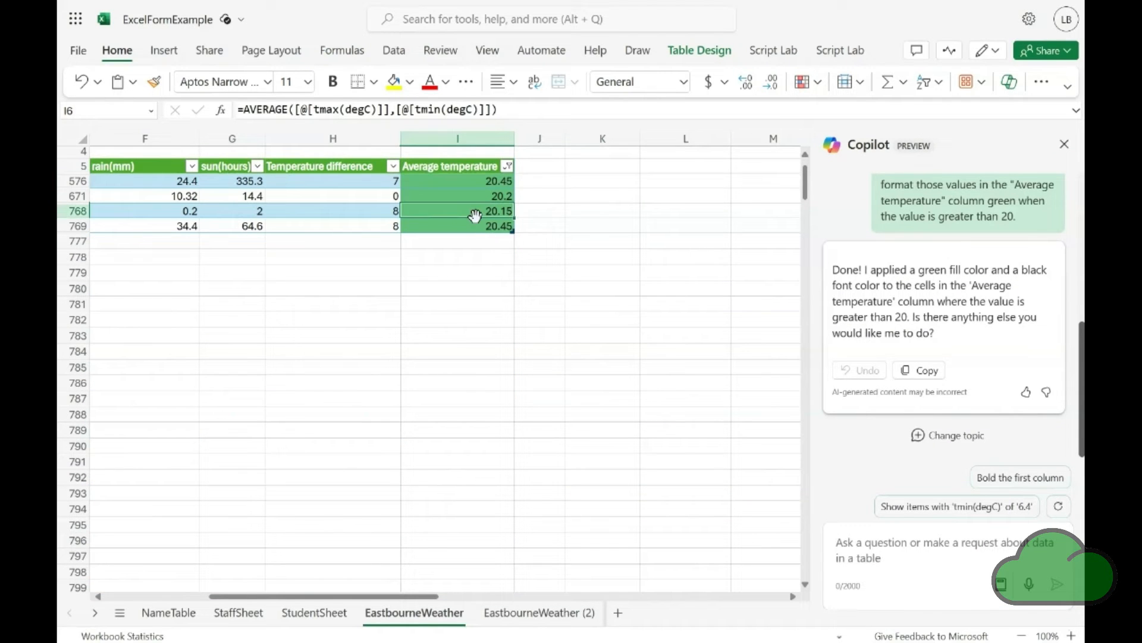
pyautogui.click(508, 167)
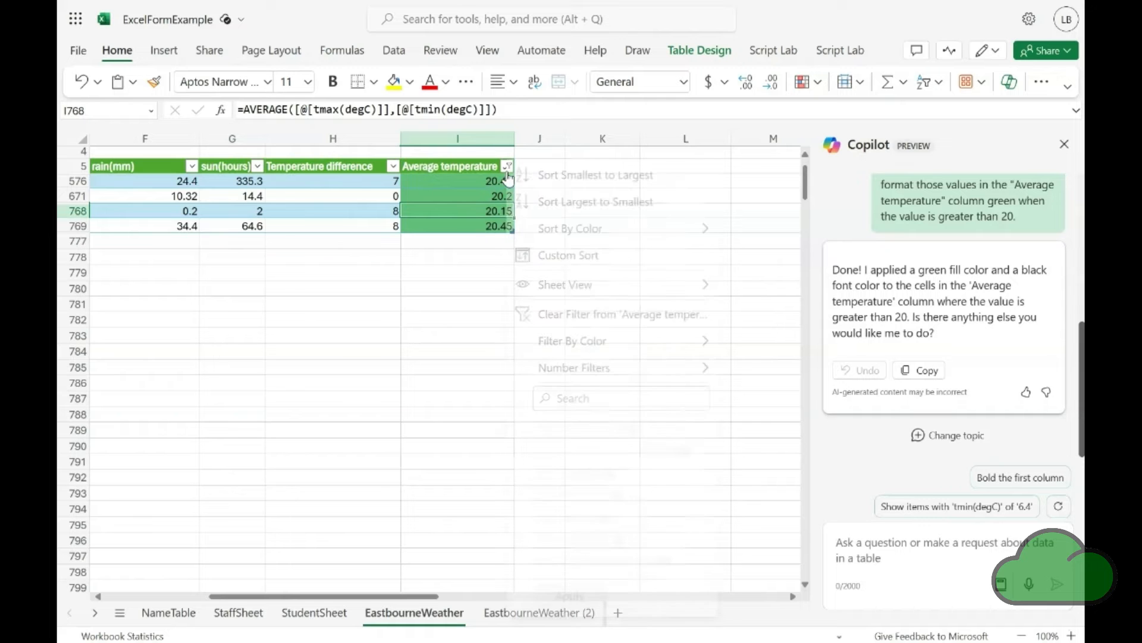
pyautogui.click(566, 315)
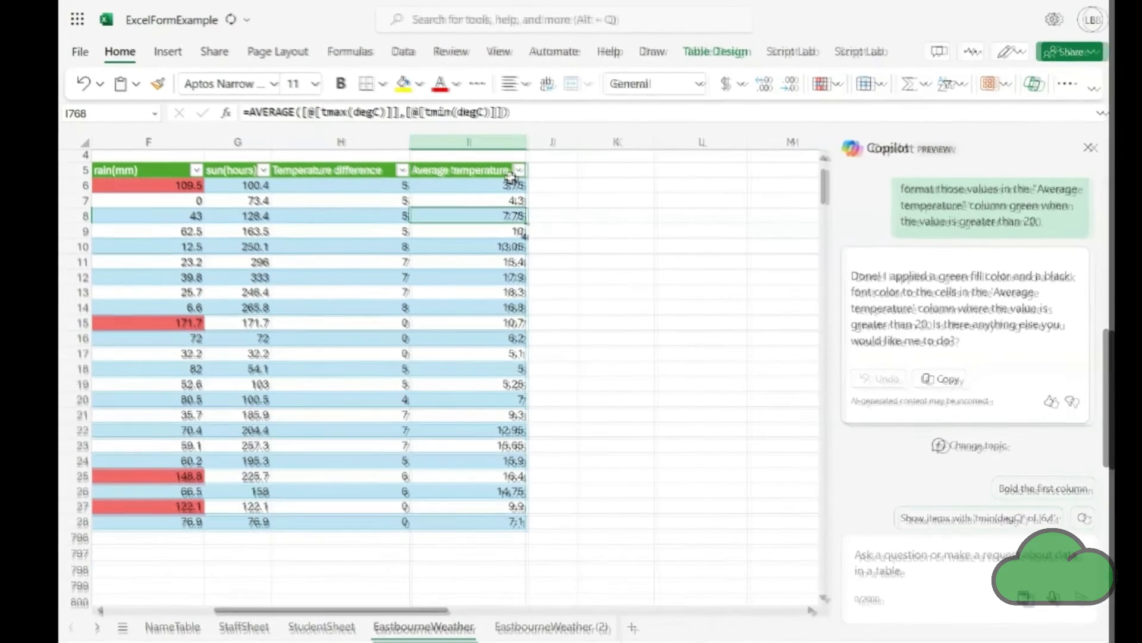
# Filter the Average temperature column to show only the #DIV/0! errors
pyautogui.click(507, 167)
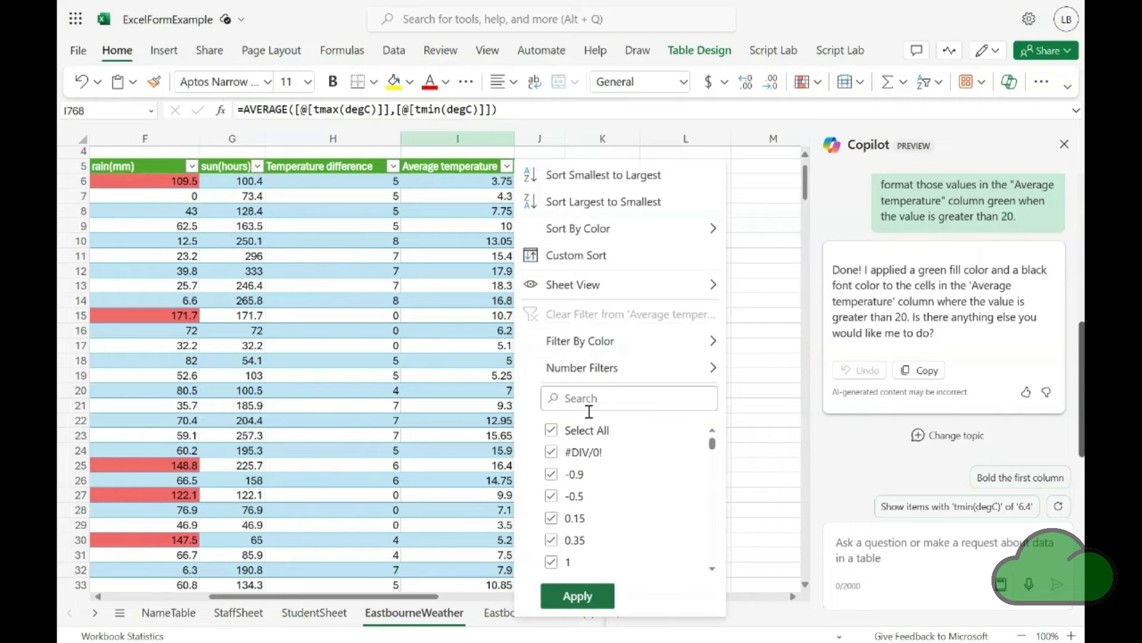
pyautogui.click(551, 430)
pyautogui.click(551, 452)
pyautogui.click(577, 596)
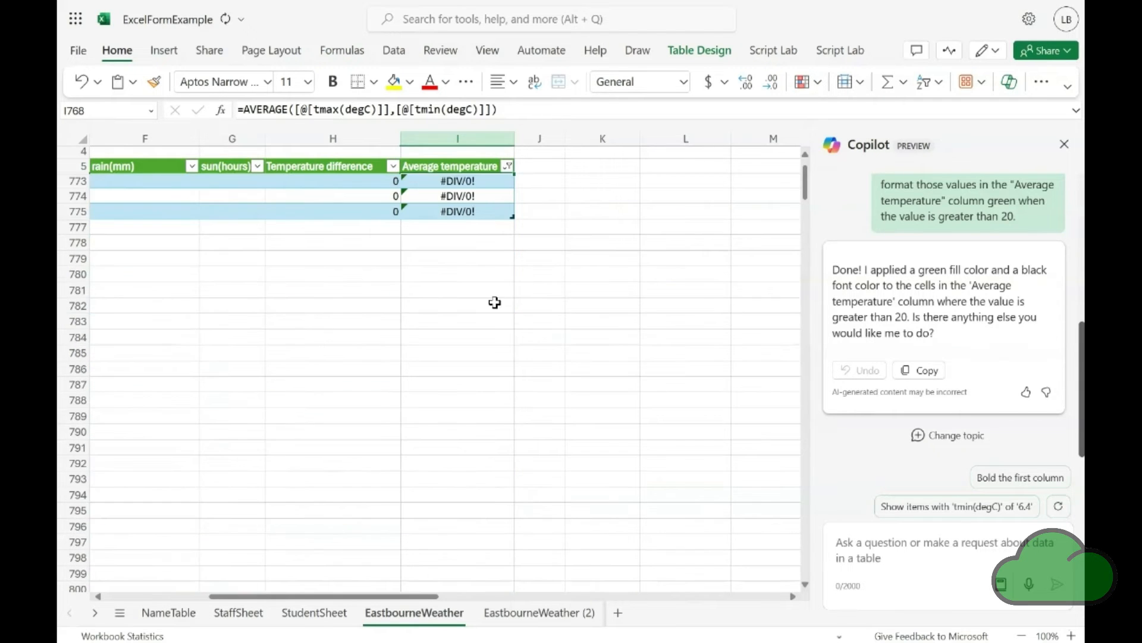
# Ask Copilot to delete those rows that have an error in the column "Average temperature"
pyautogui.click(469, 208)
pyautogui.press('Home')
pyautogui.click(862, 554)
pyautogui.write('delete those rows that have an error in the column "Averag')
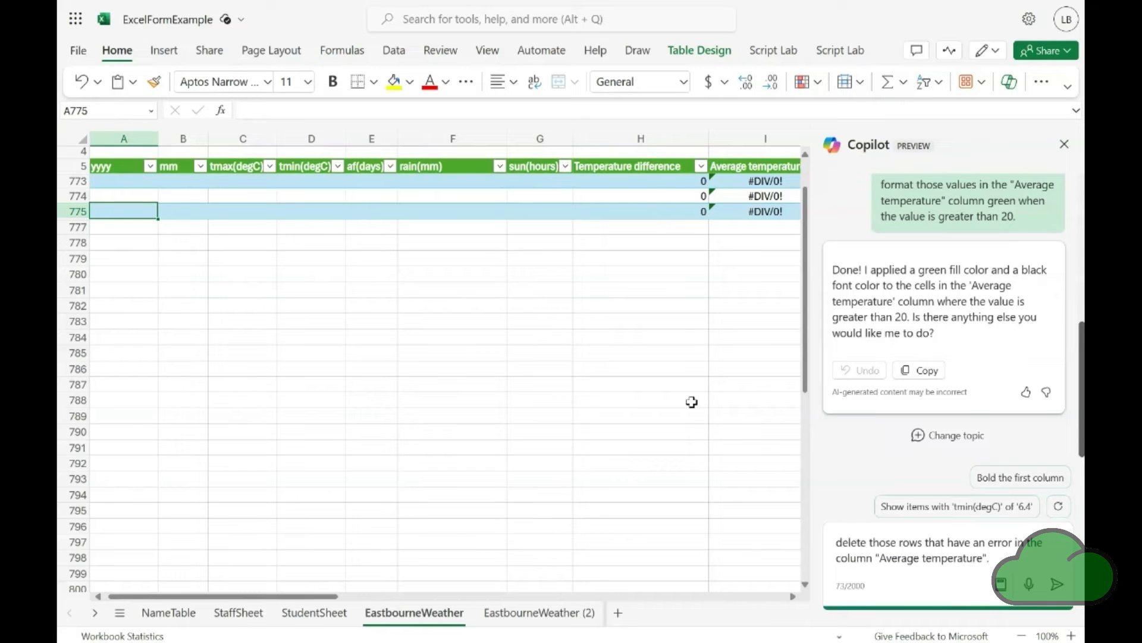
pyautogui.press('Return')
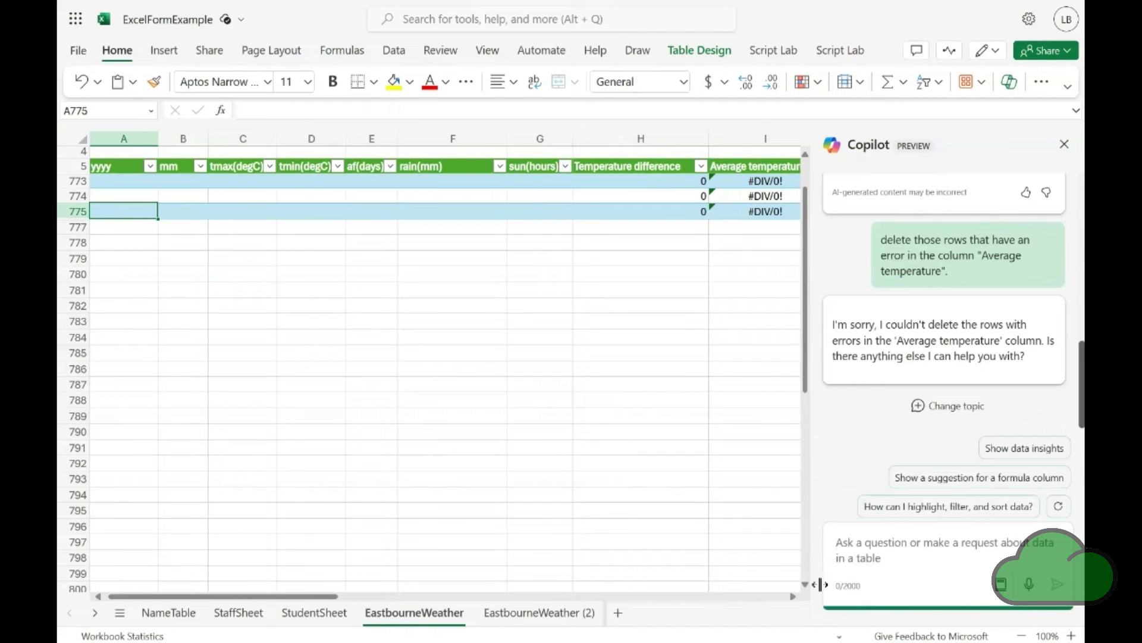
# Delete the three filtered table rows containing #DIV/0! errors manually, rows 773 to 775
pyautogui.click(891, 565)
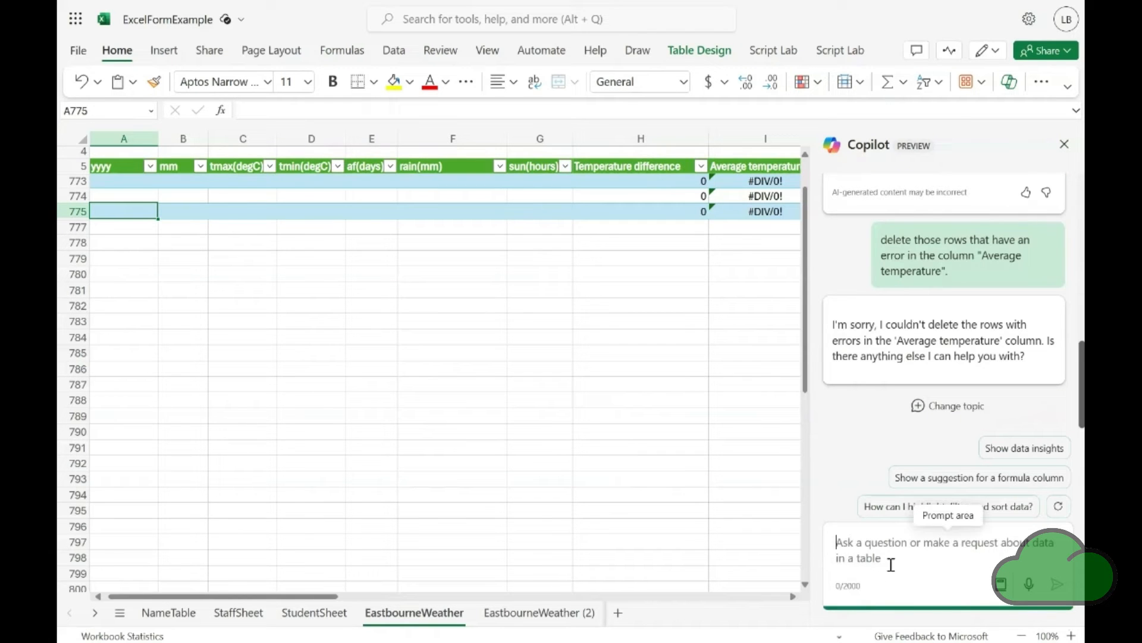
pyautogui.click(632, 182)
pyautogui.hotkey('shift', 'Down')
pyautogui.hotkey('shift', 'Down')
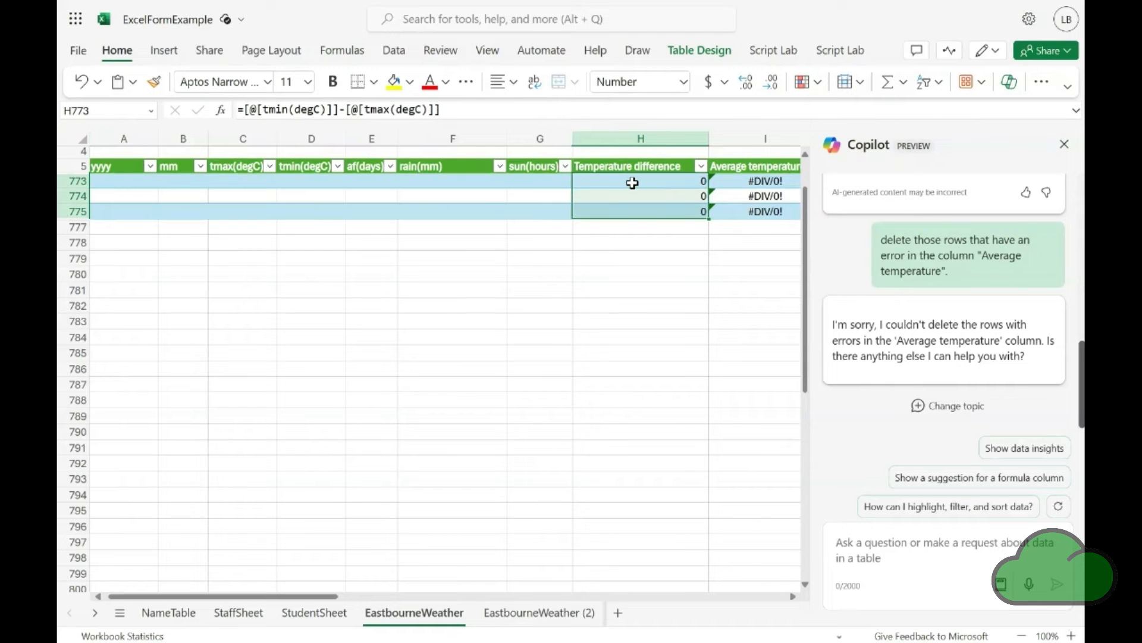
pyautogui.rightClick(635, 187)
pyautogui.press('Down')
pyautogui.press('Down')
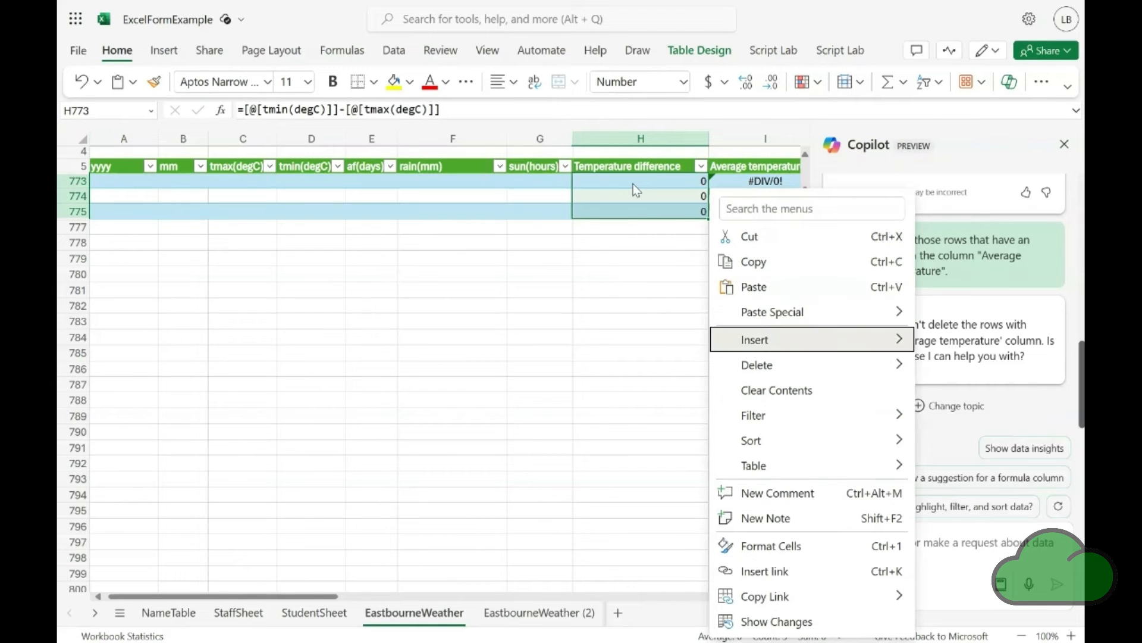
pyautogui.press('Down')
pyautogui.press('Right')
pyautogui.press('Return')
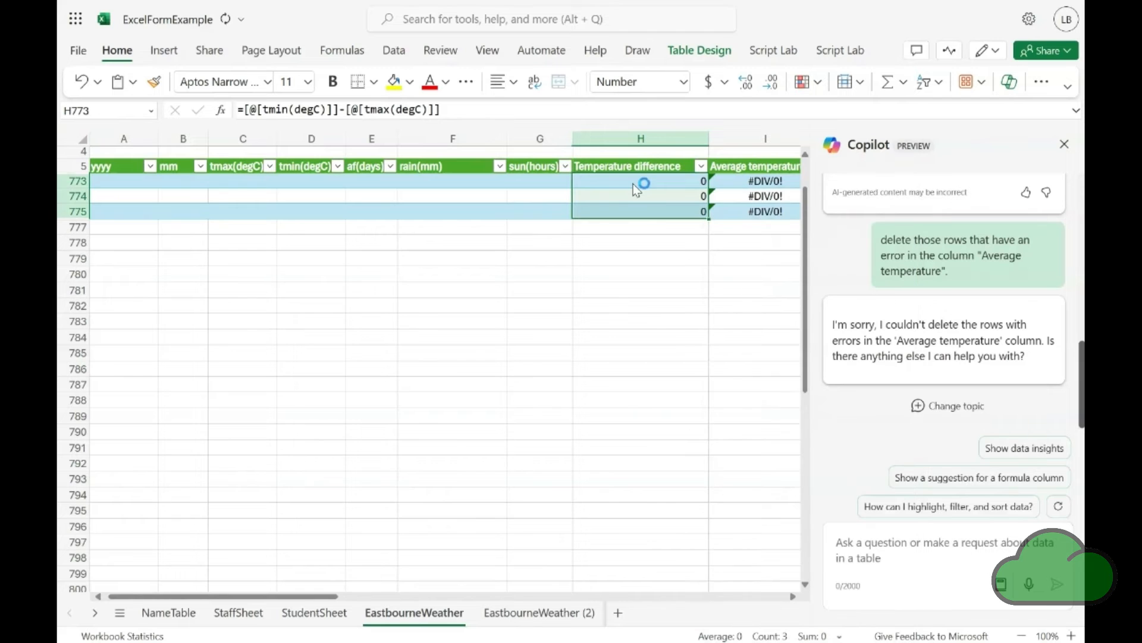
# Clear the error filter so the whole weather table is listed again
pyautogui.click(526, 184)
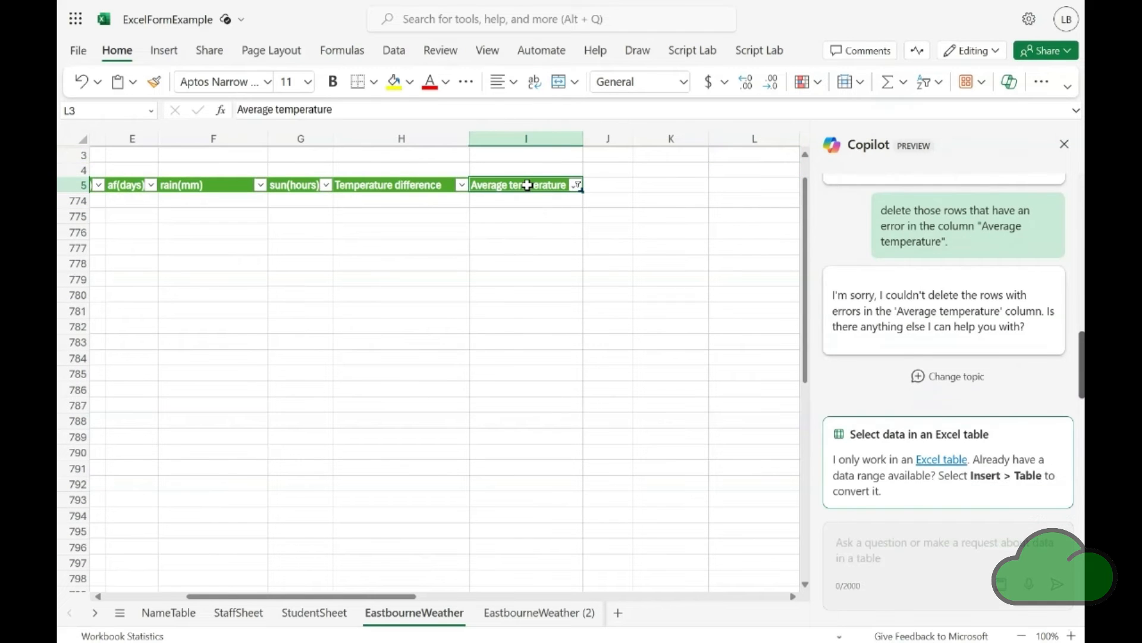
pyautogui.press('alt')
pyautogui.write('at')
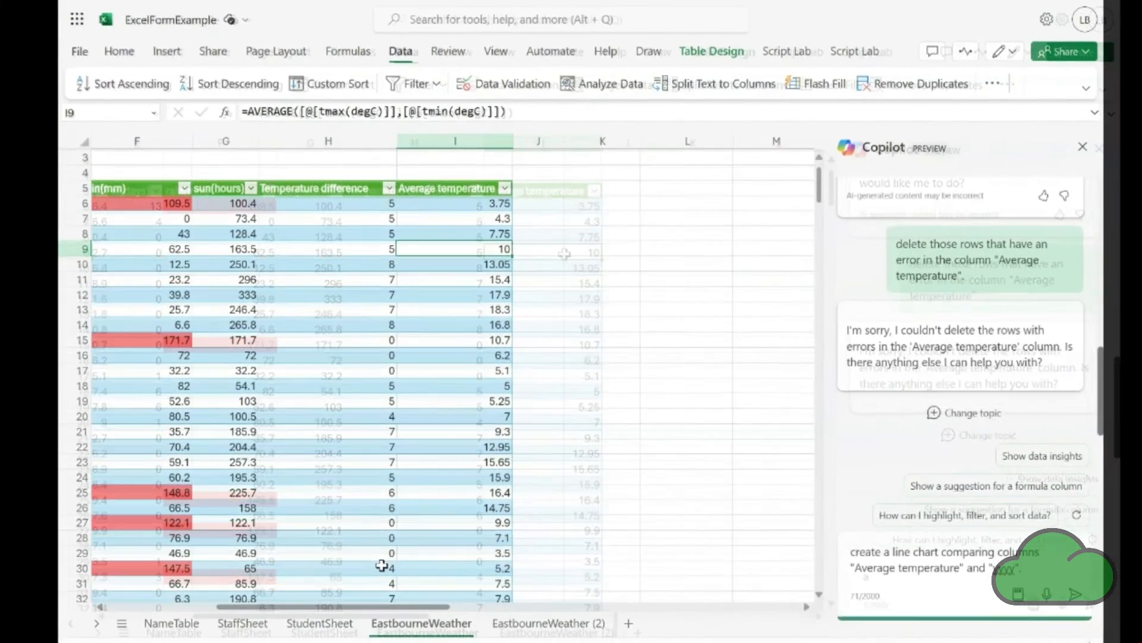
pyautogui.press('Return')
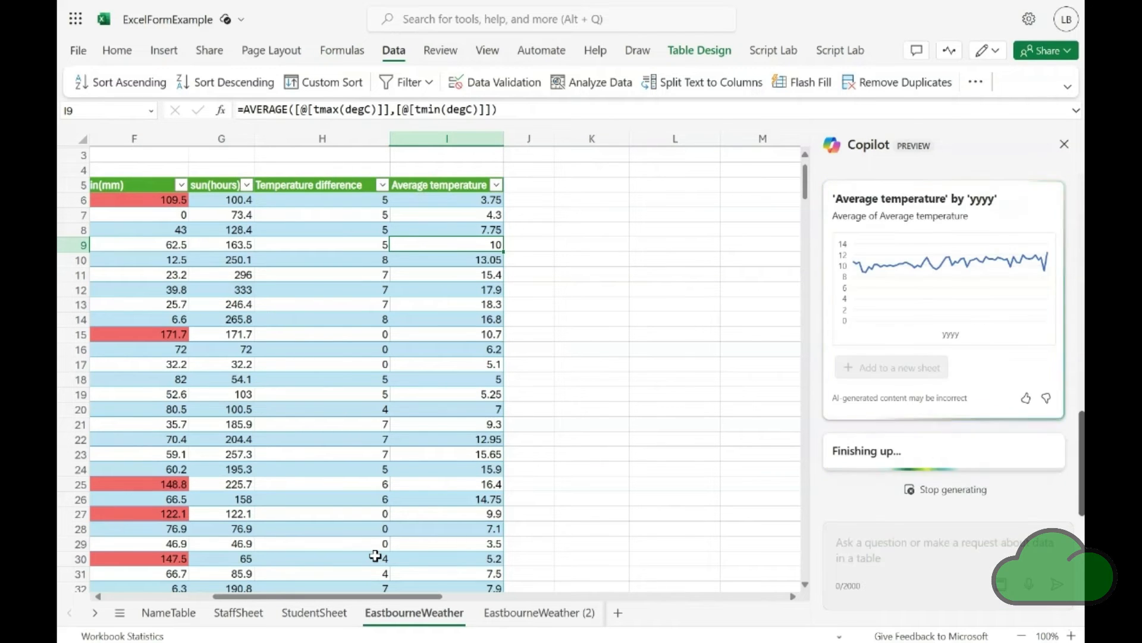
# Add Copilot's 'Average temperature' by 'yyyy' line chart to a new sheet and inspect the chart
pyautogui.scroll(3, 947, 378)
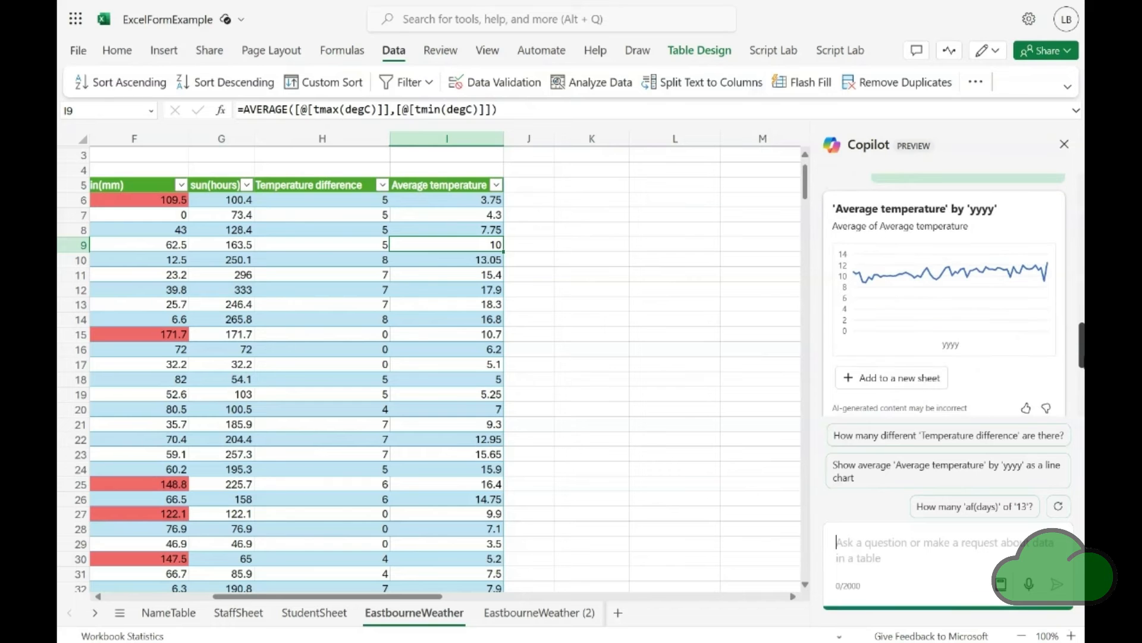
pyautogui.click(903, 380)
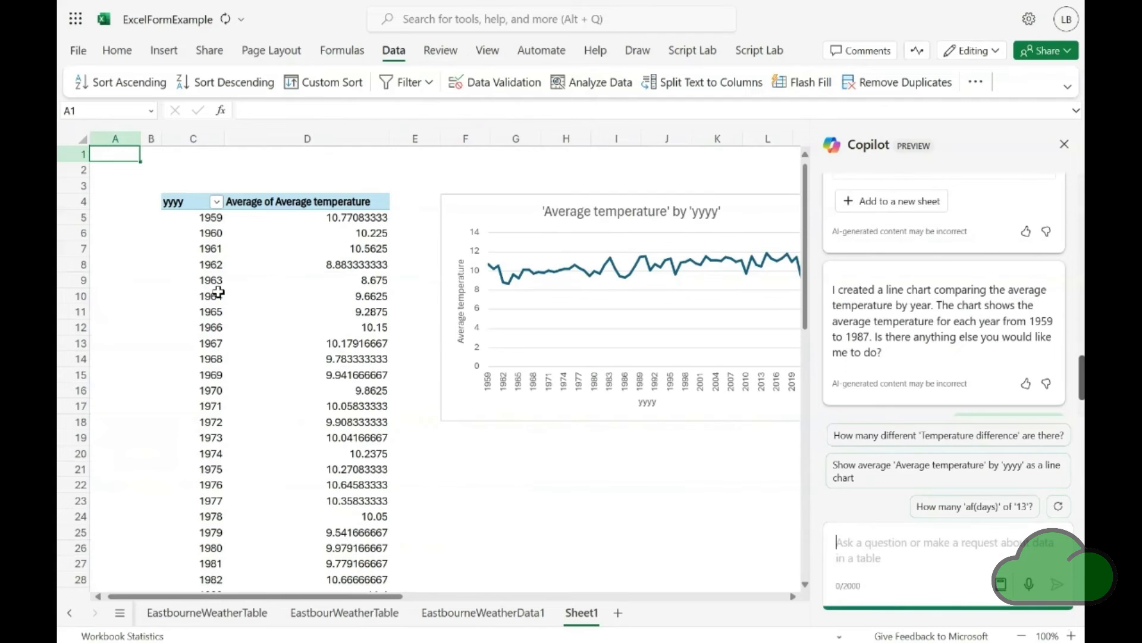
pyautogui.click(793, 597)
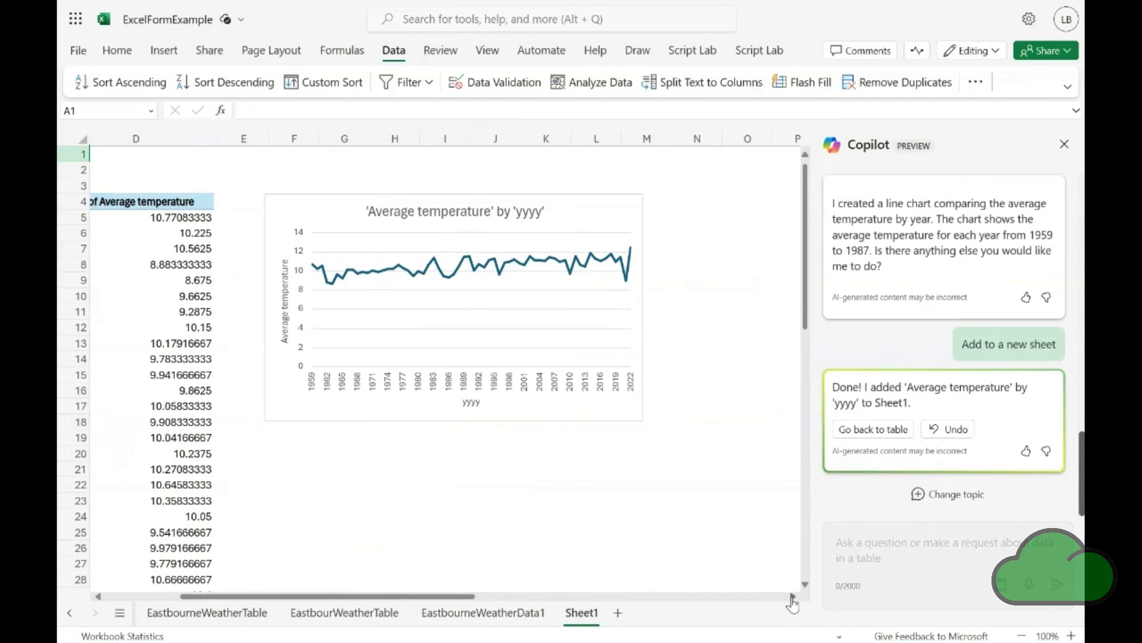
pyautogui.doubleClick(480, 315)
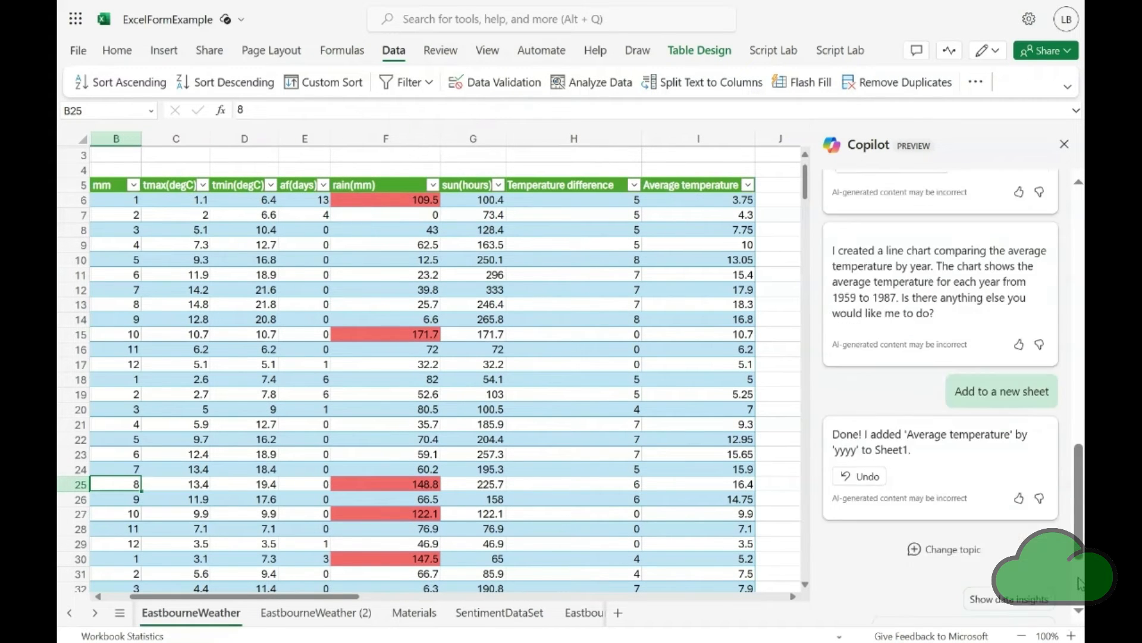
# Ask Copilot to filter the table on "rain(mm)" for values greater than 100 and to copy the filtered rows to a new worksheet
pyautogui.click(879, 572)
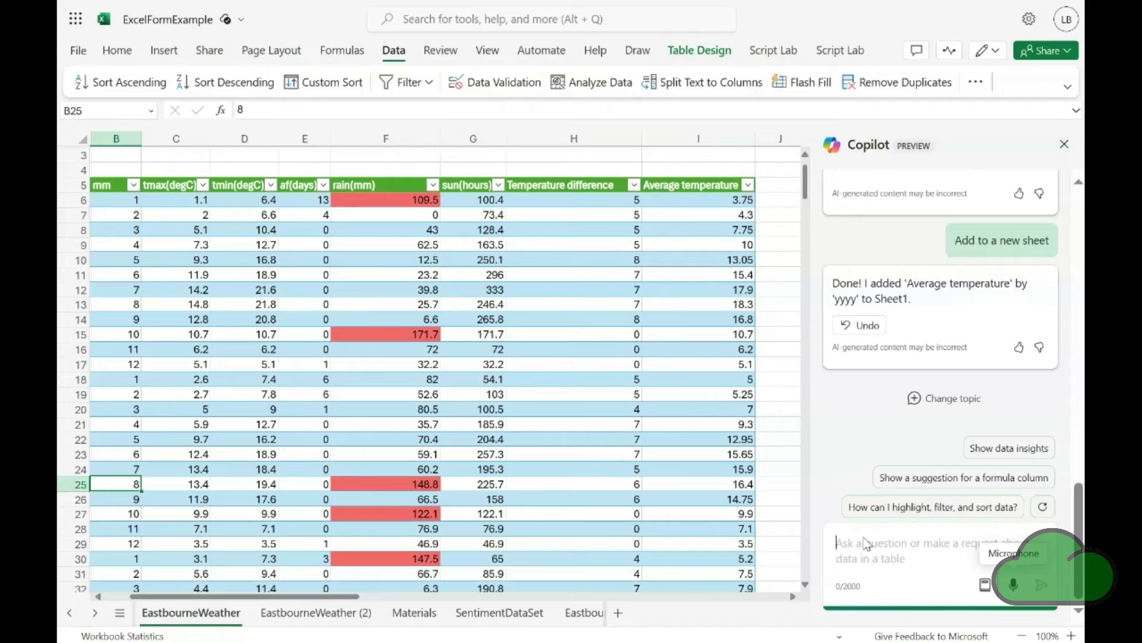
pyautogui.write('filter')
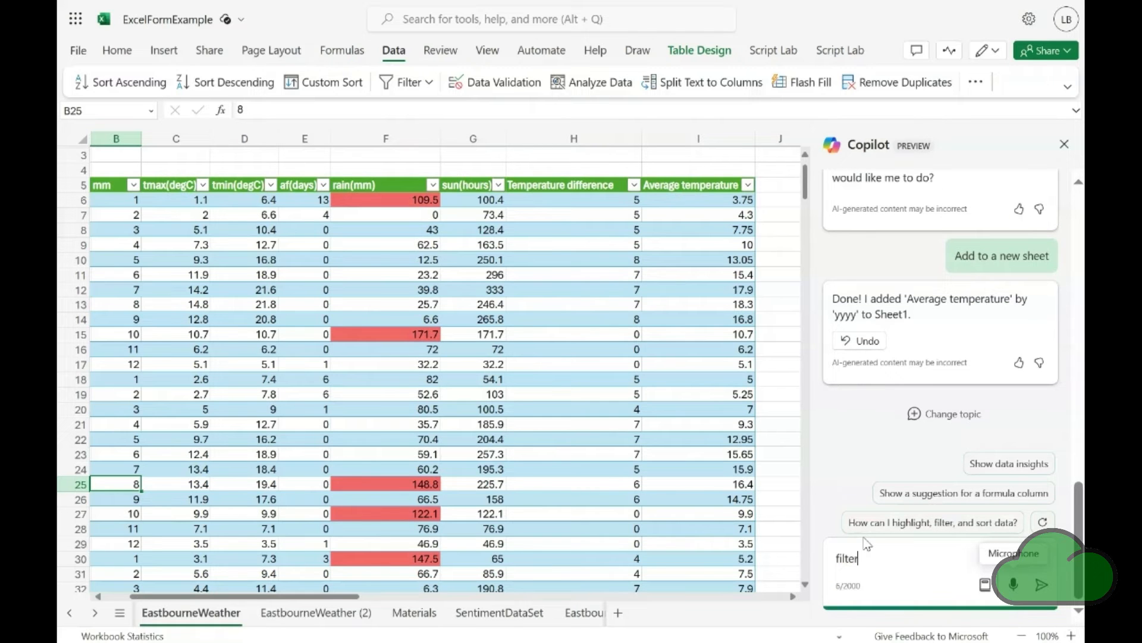
pyautogui.write(' the table on column "rain(mm)" for those filter greater than 100.')
pyautogui.press('Return')
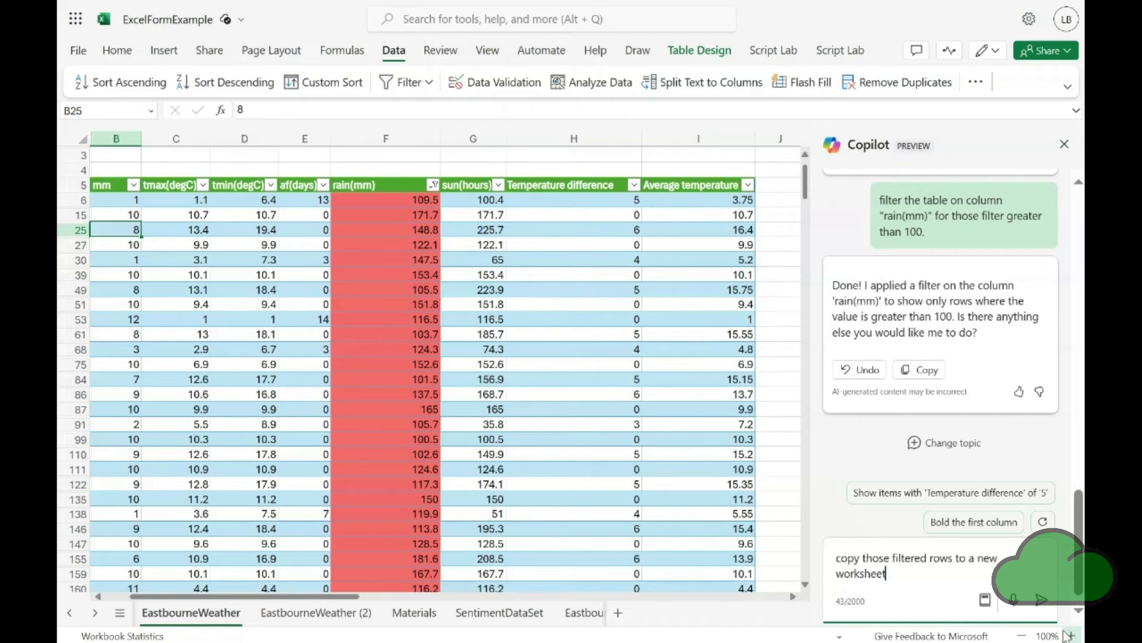
pyautogui.press('Return')
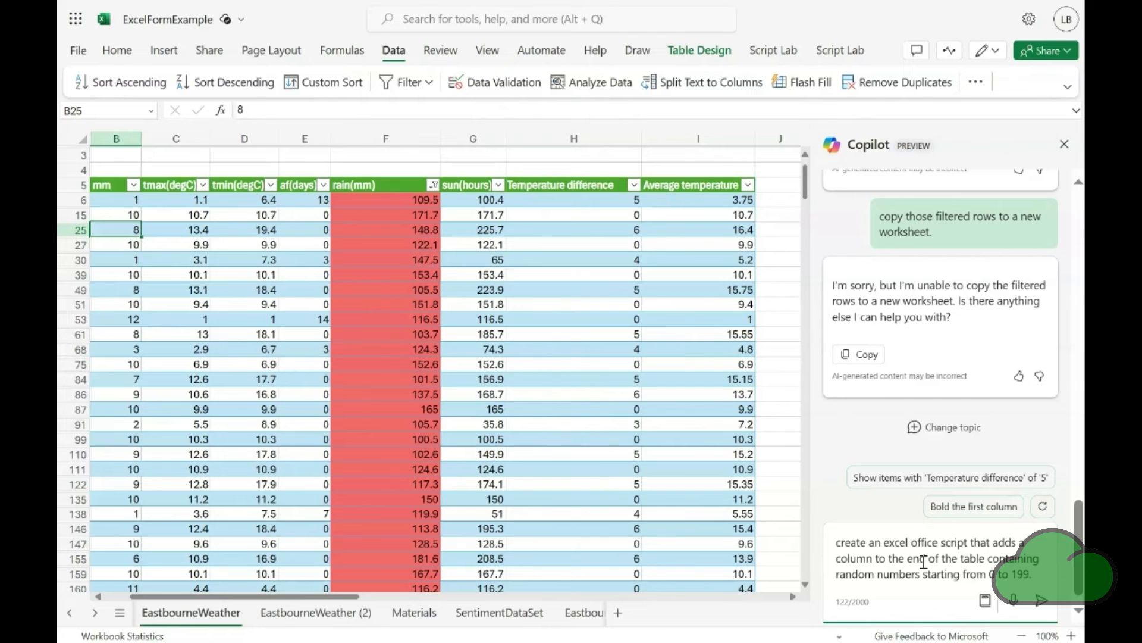
# Ask Copilot for an Office Script that adds an end column of random numbers from 0 to 199, and copy its answer
pyautogui.press('Return')
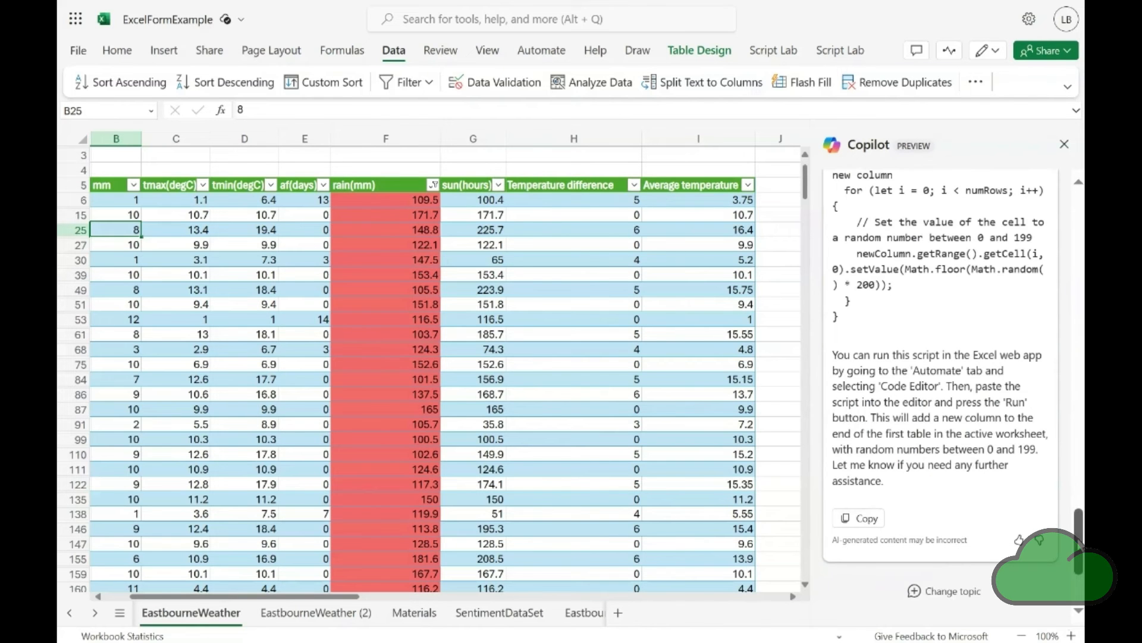
pyautogui.moveTo(1079, 534); pyautogui.dragTo(1079, 482)
pyautogui.scroll(-10, 877, 273)
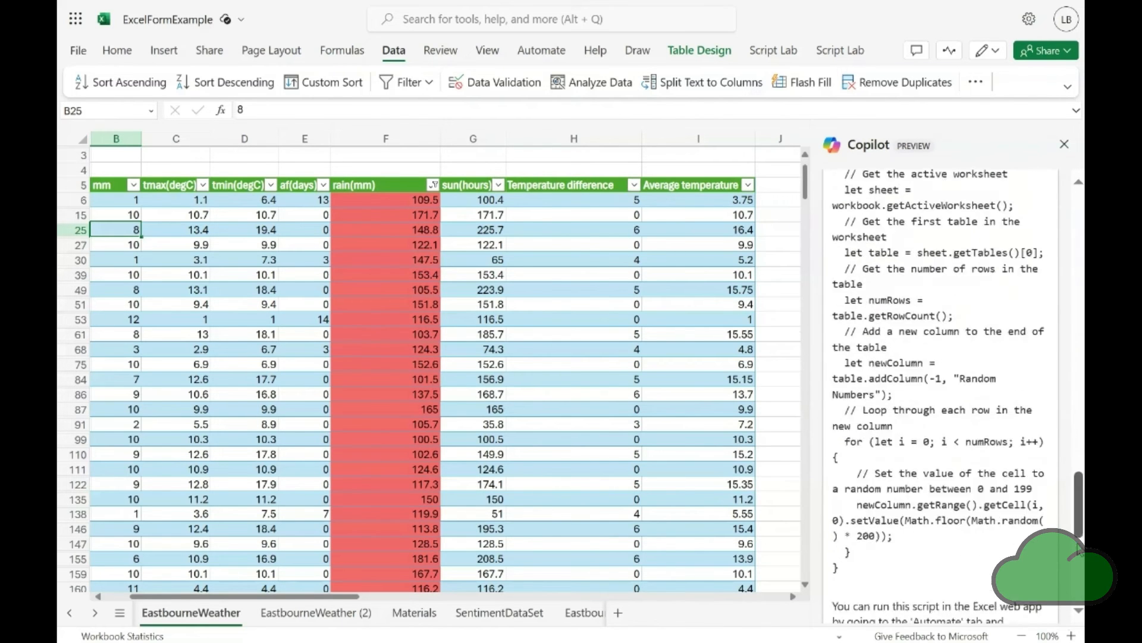
pyautogui.click(861, 444)
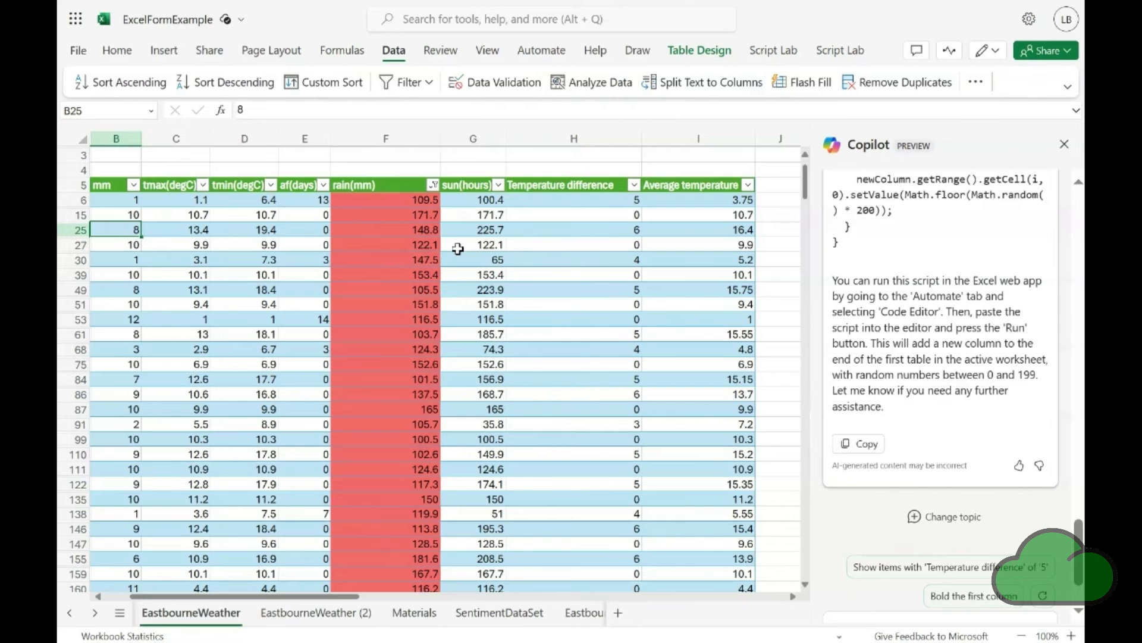
# Create a new Office Script and replace its default code with Copilot's copied answer
pyautogui.click(536, 51)
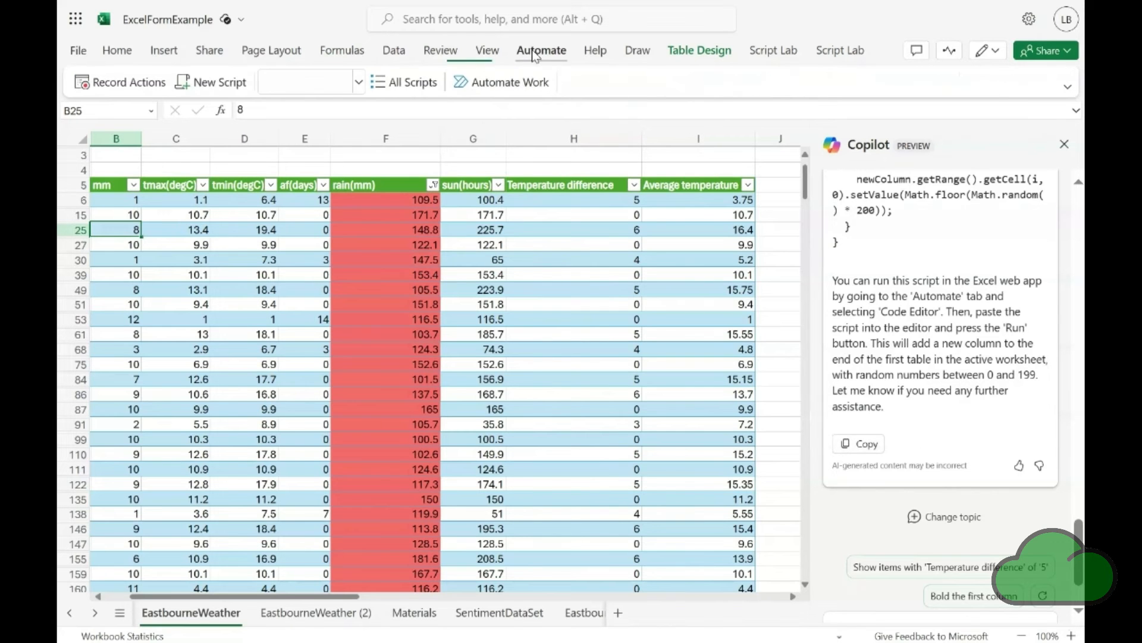
pyautogui.click(208, 84)
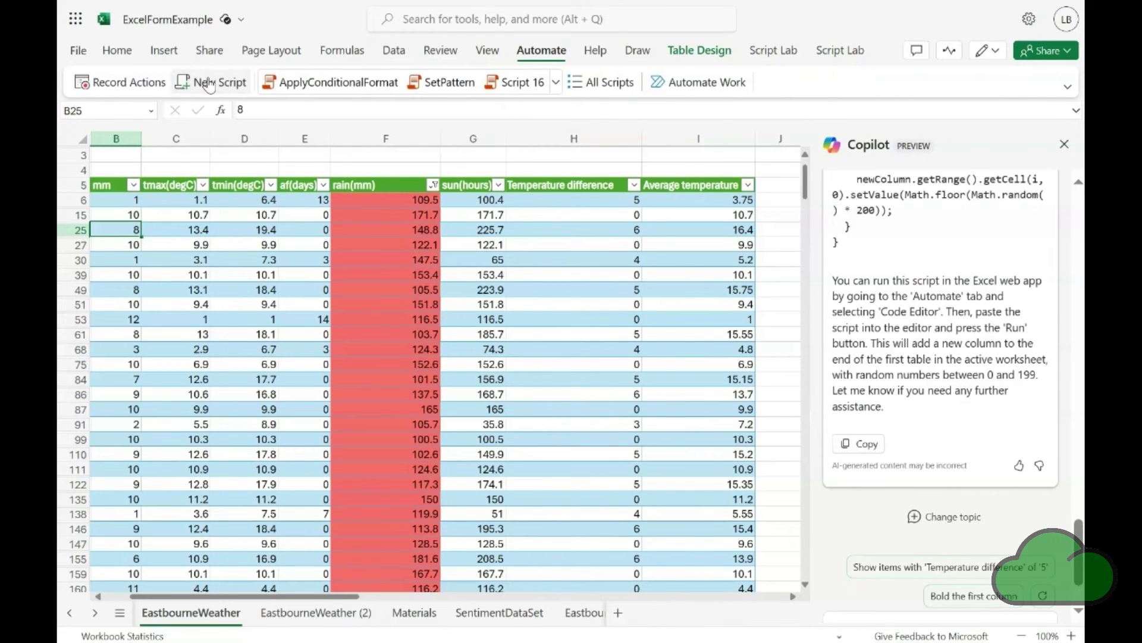
pyautogui.hotkey('ctrl', 'a')
pyautogui.hotkey('ctrl', 'v')
# Delete Copilot's explanatory text below and above the function in the pasted script
pyautogui.hotkey('shift', 'Up')
pyautogui.hotkey('shift', 'Up')
pyautogui.hotkey('shift', 'Up')
pyautogui.hotkey('shift', 'Up')
pyautogui.hotkey('shift', 'Up')
pyautogui.hotkey('shift', 'Up')
pyautogui.hotkey('shift', 'Up')
pyautogui.hotkey('shift', 'Up')
pyautogui.hotkey('shift', 'Up')
pyautogui.hotkey('shift', 'Up')
pyautogui.hotkey('shift', 'Up')
pyautogui.hotkey('shift', 'Up')
pyautogui.hotkey('shift', 'Up')
pyautogui.hotkey('shift', 'Up')
pyautogui.hotkey('shift', 'Up')
pyautogui.hotkey('shift', 'Up')
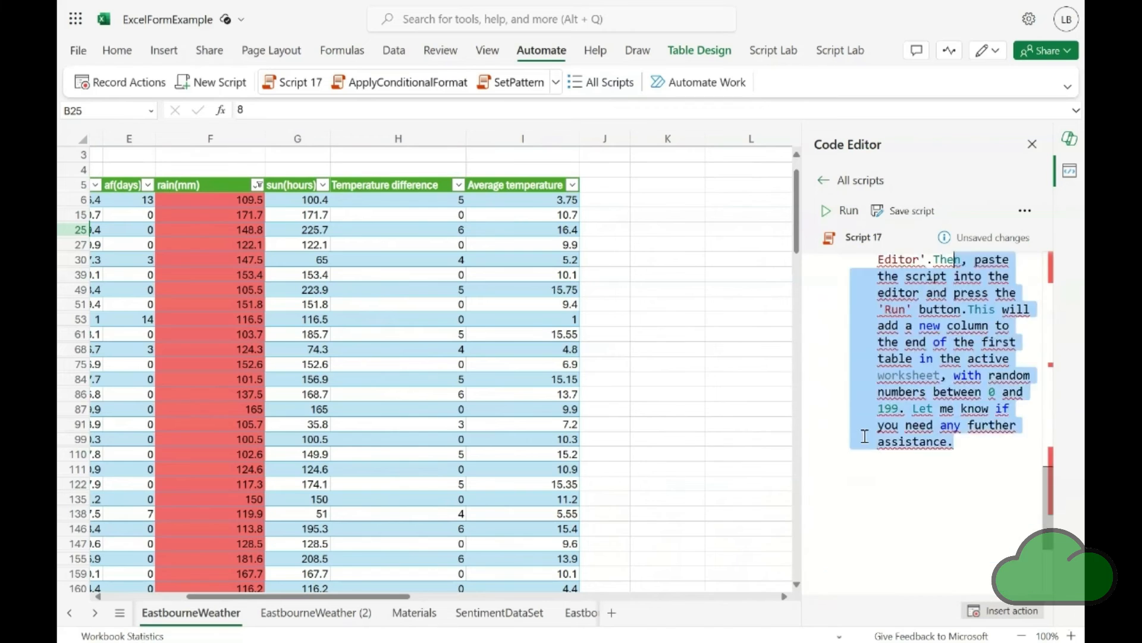
pyautogui.press('Delete')
pyautogui.hotkey('ctrl', 'Home')
pyautogui.hotkey('shift', 'Down')
pyautogui.hotkey('shift', 'Down')
pyautogui.press('Delete')
# Rename the script as AddRandCol
pyautogui.click(871, 244)
pyautogui.write('AddRandCol')
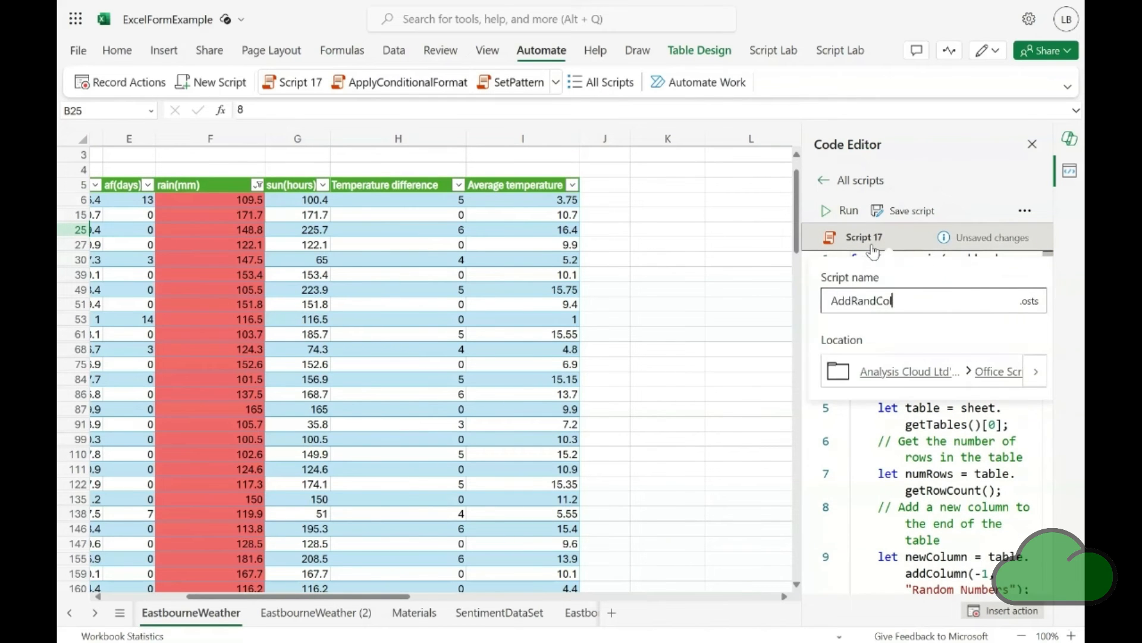
pyautogui.press('Return')
# Widen the code editor and edit the script's getTables call, trying the argument "Table4" with the index [0]
pyautogui.moveTo(802, 354); pyautogui.dragTo(629, 354)
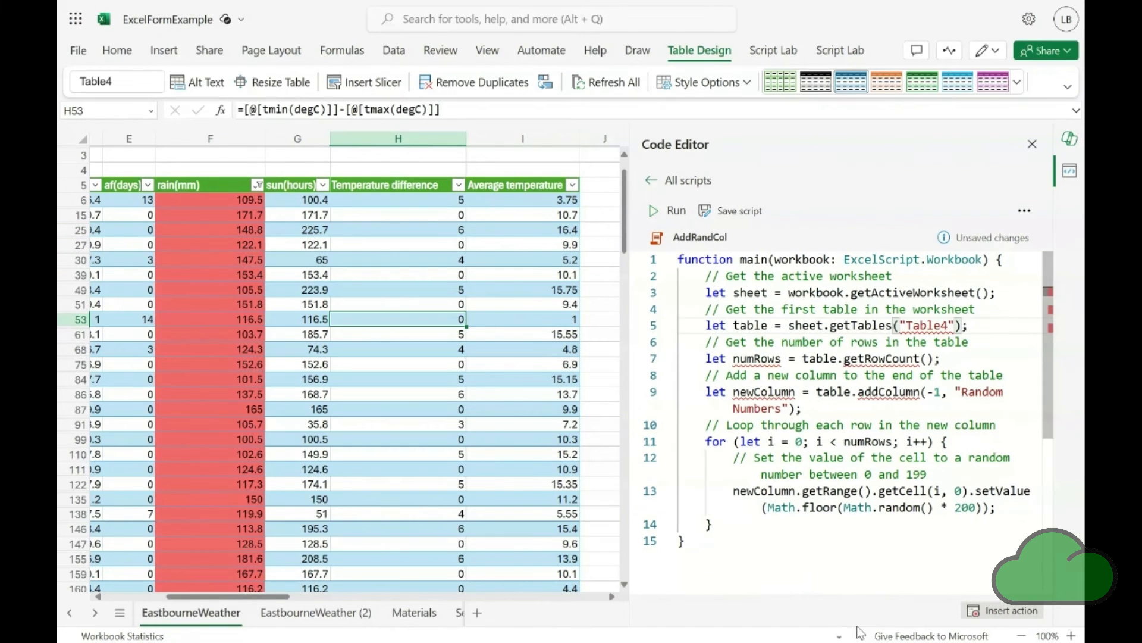
pyautogui.write('[0]')
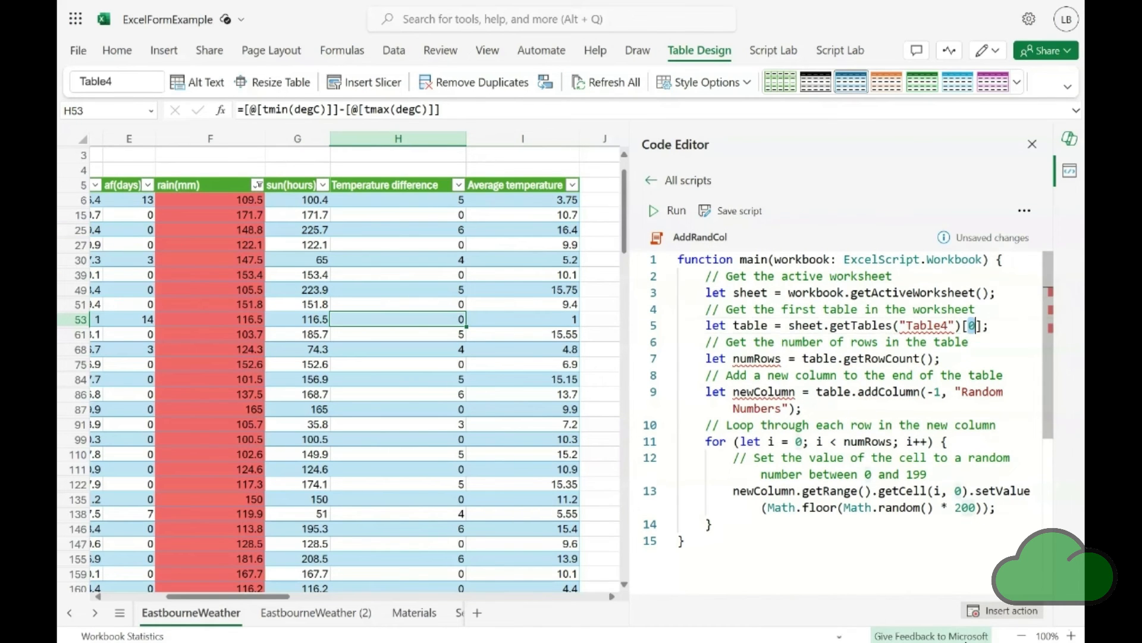
pyautogui.press('Left')
pyautogui.press('Left')
pyautogui.press('Left')
pyautogui.press('Left')
pyautogui.press('BackSpace')
pyautogui.press('BackSpace')
pyautogui.press('BackSpace')
pyautogui.press('BackSpace')
pyautogui.press('BackSpace')
pyautogui.press('BackSpace')
pyautogui.press('BackSpace')
pyautogui.press('BackSpace')
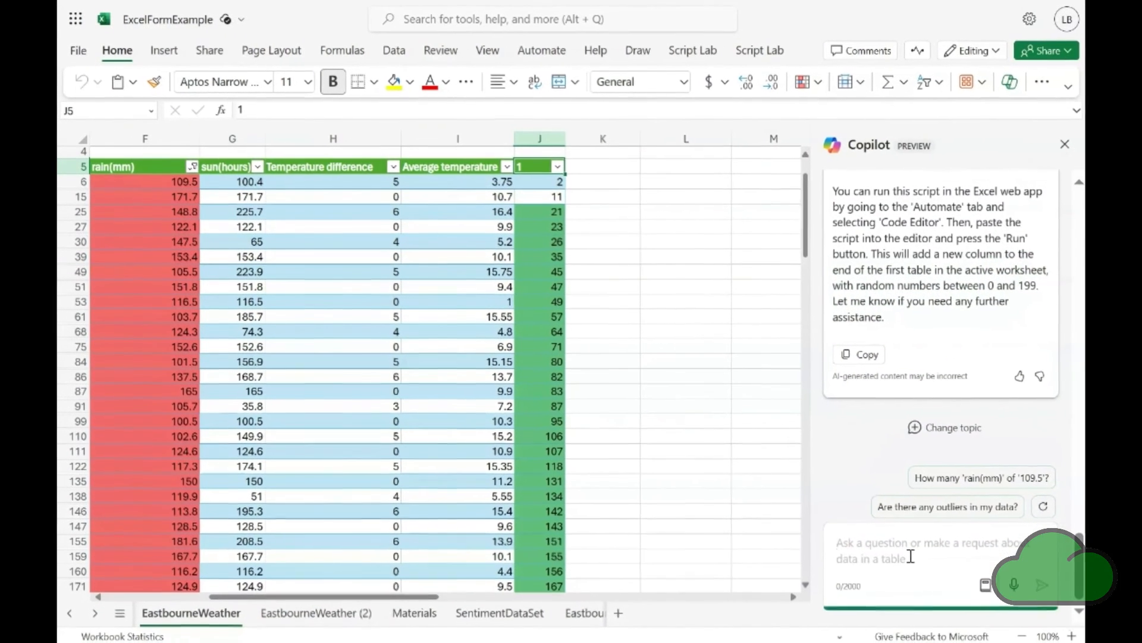
# Ask Copilot to rename column "1" as "RandCol"
pyautogui.click(921, 563)
pyautogui.write('rename column')
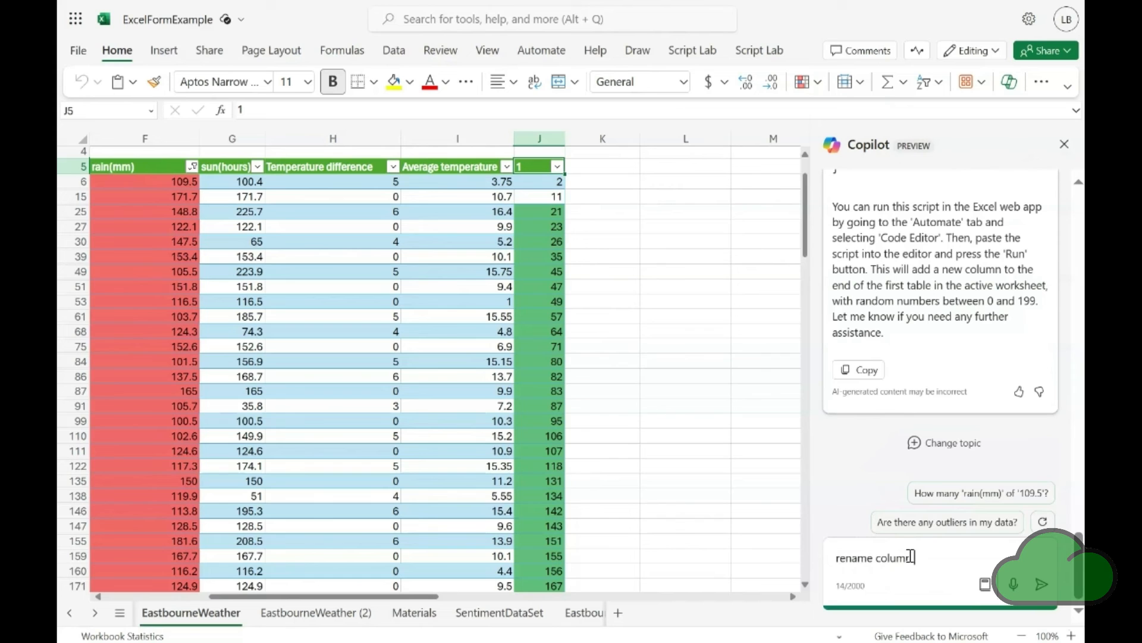
pyautogui.write(' "1" as RandCol')
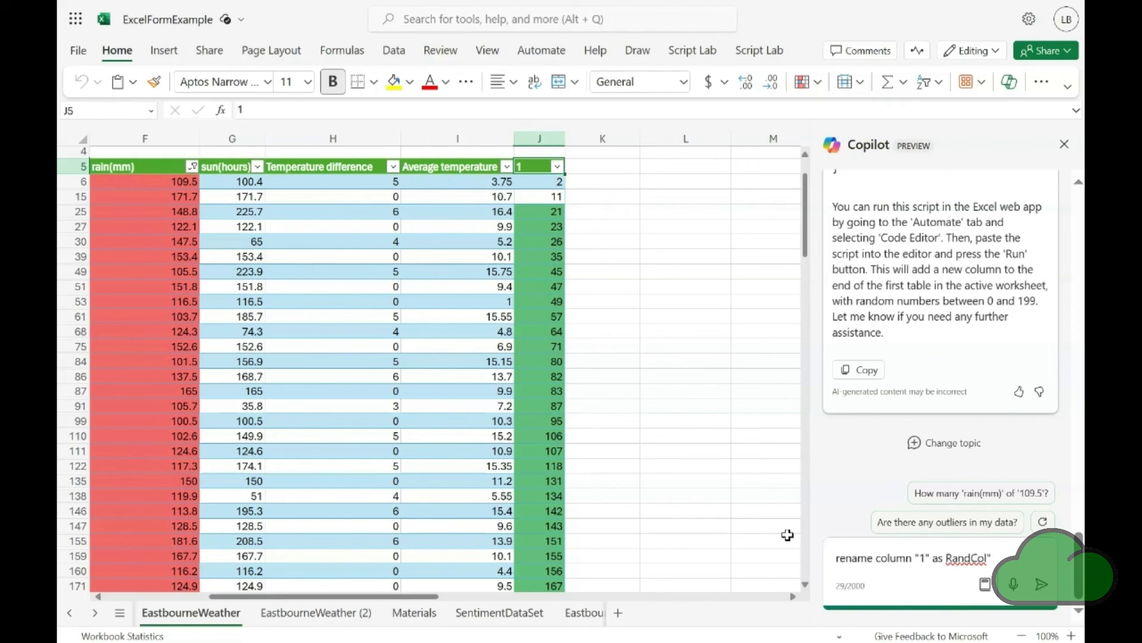
pyautogui.write('"')
pyautogui.press('Return')
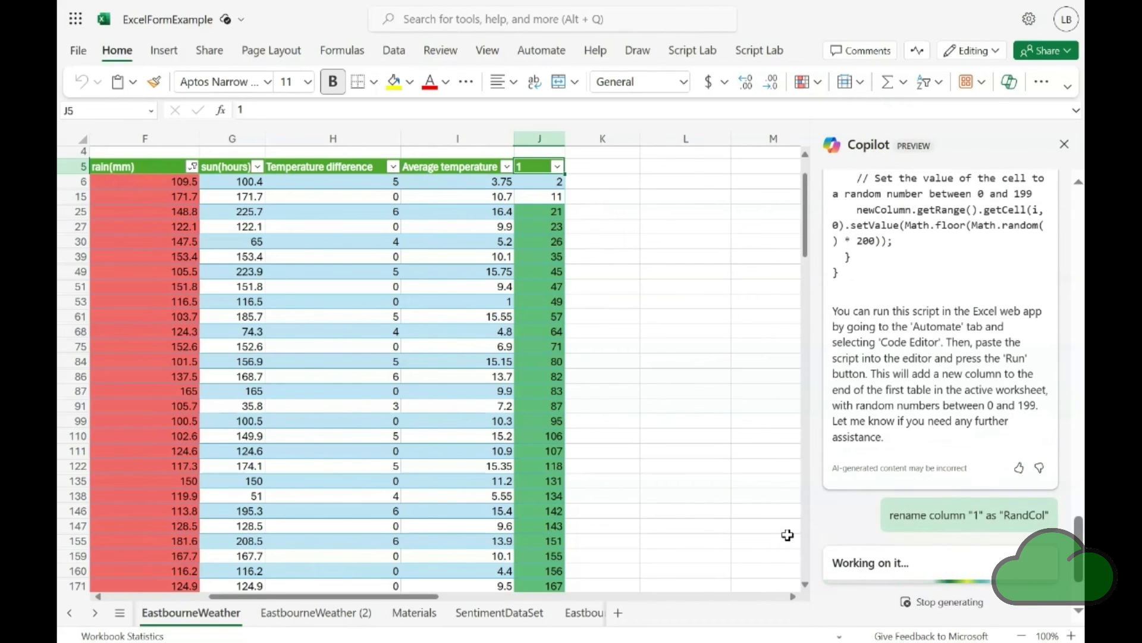